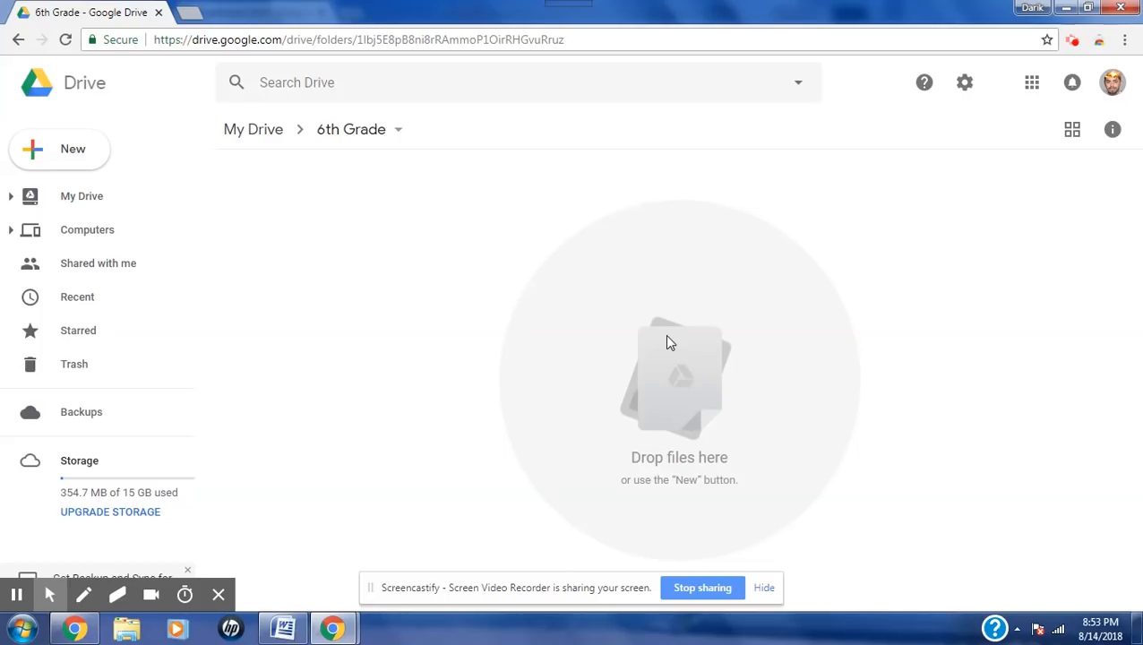
click(70, 160)
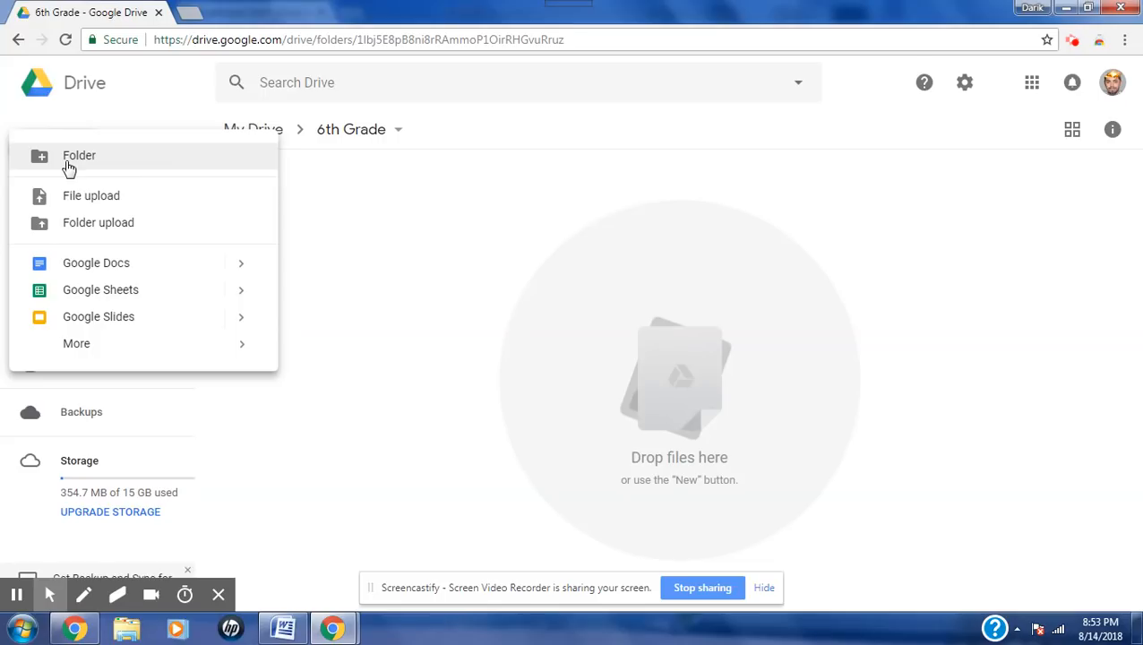
click(532, 268)
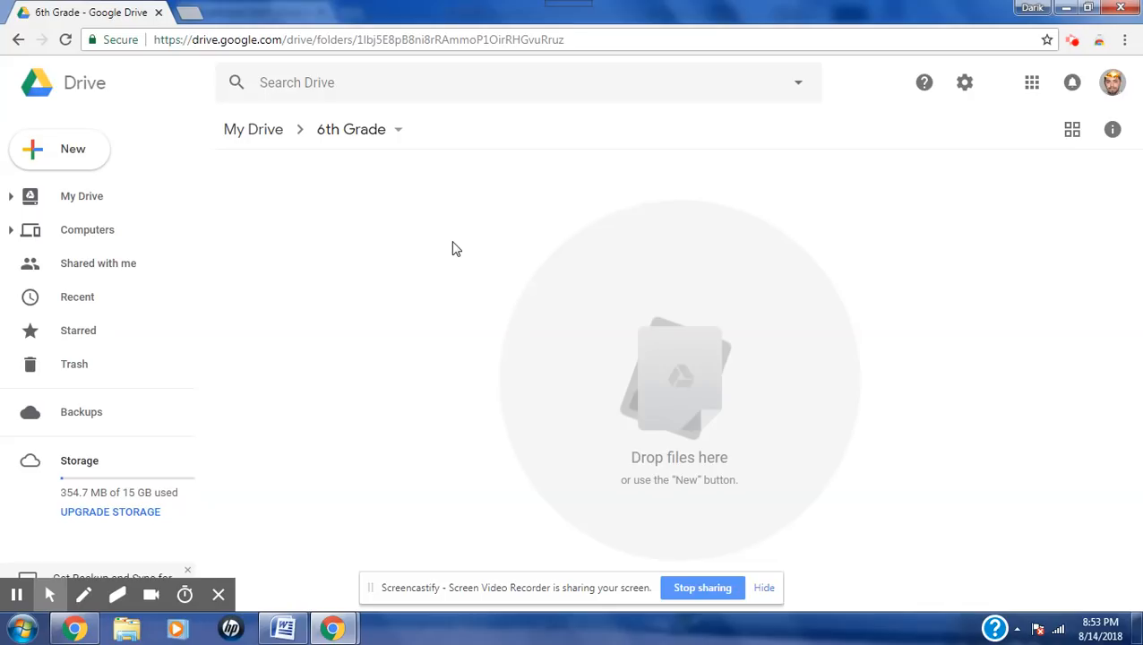
click(452, 248)
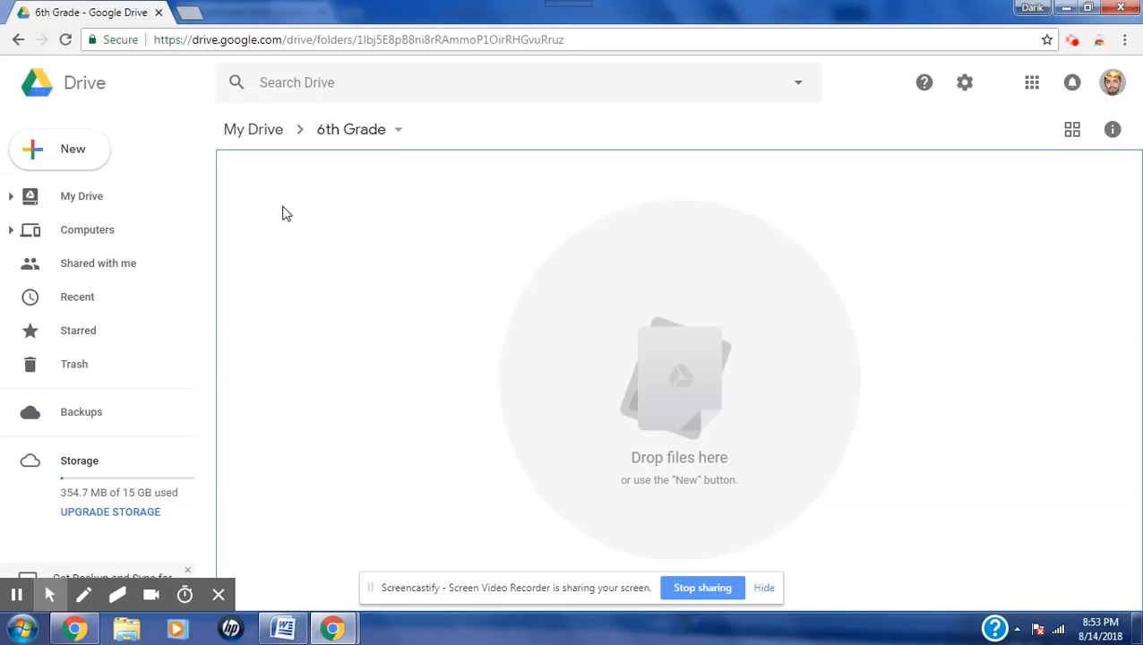
Step: Create a new Google Sites site inside the 6th Grade folder
click(64, 148)
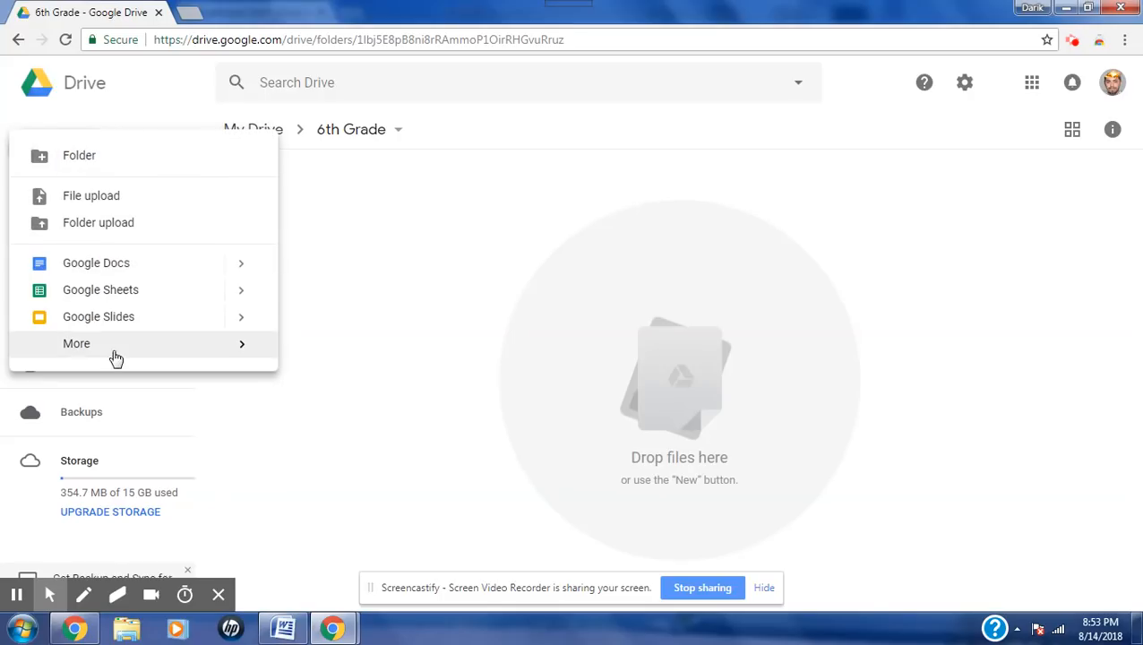
mouse_move(114, 357)
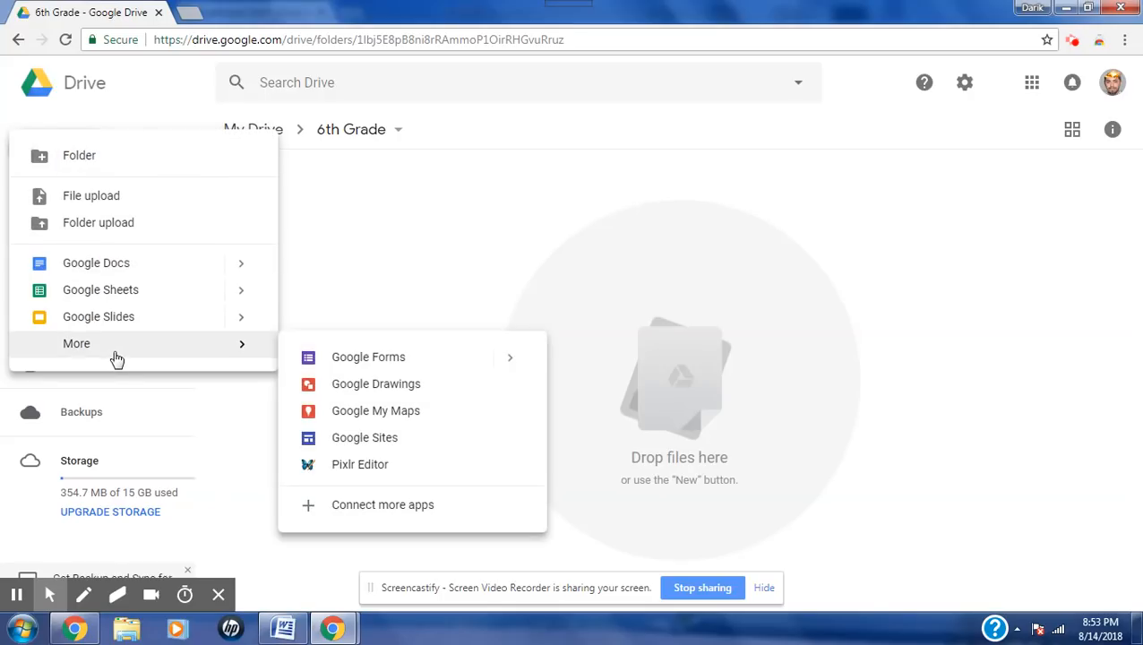
click(397, 439)
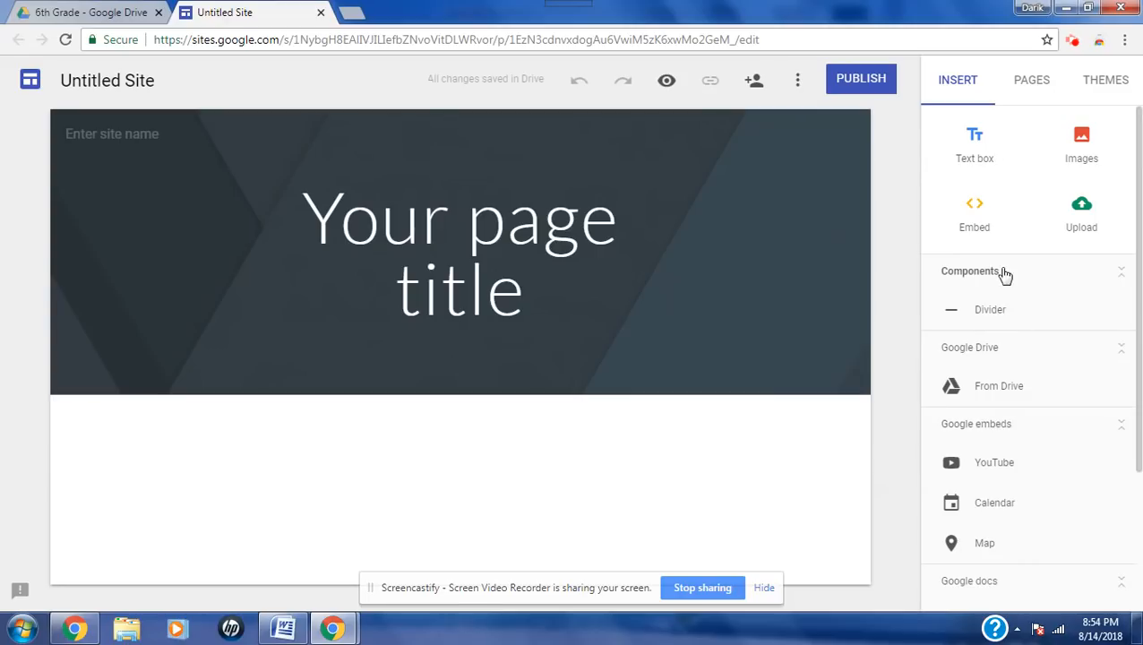
Step: Name the untitled site "Durham Leadership Notebook"
click(1043, 83)
click(1079, 93)
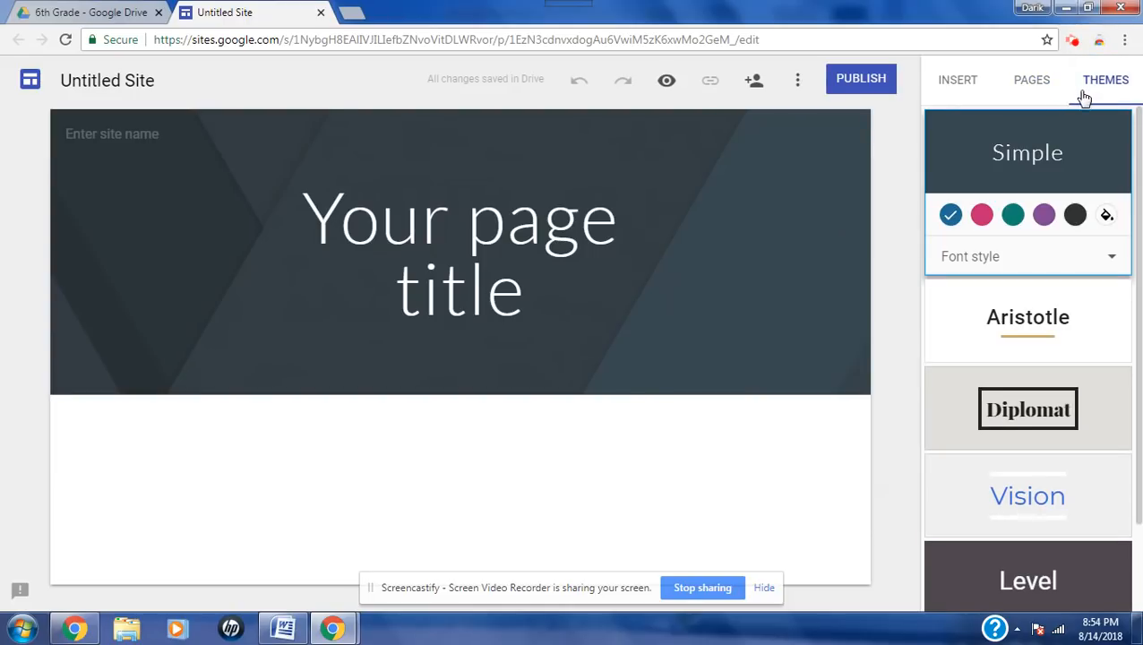
click(146, 83)
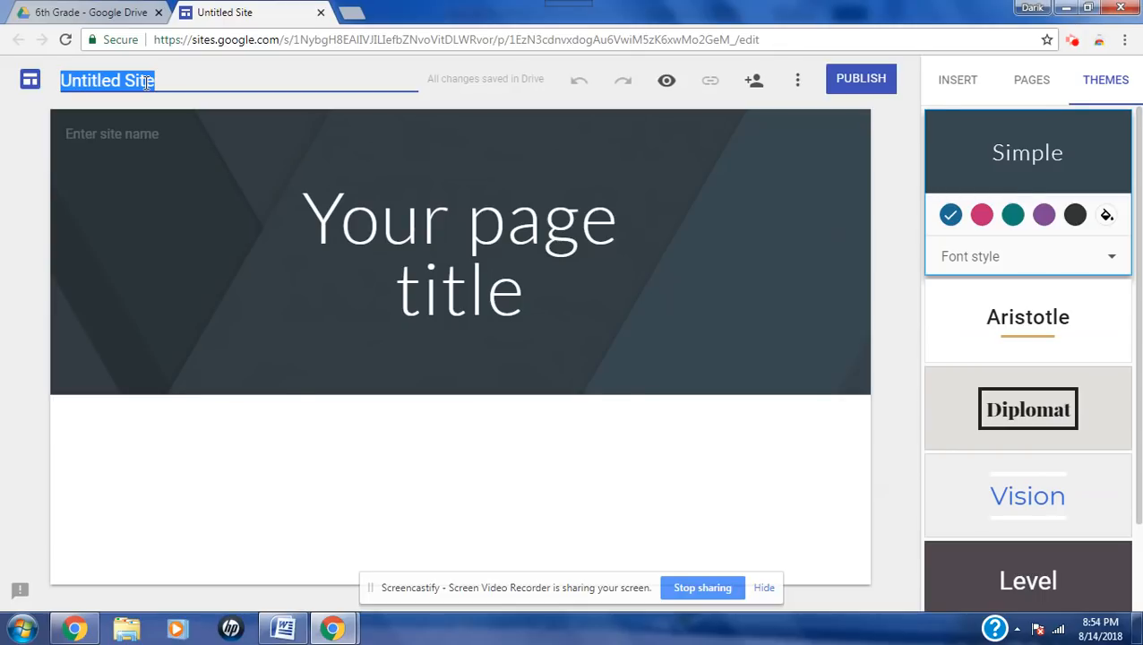
text(Durham Le)
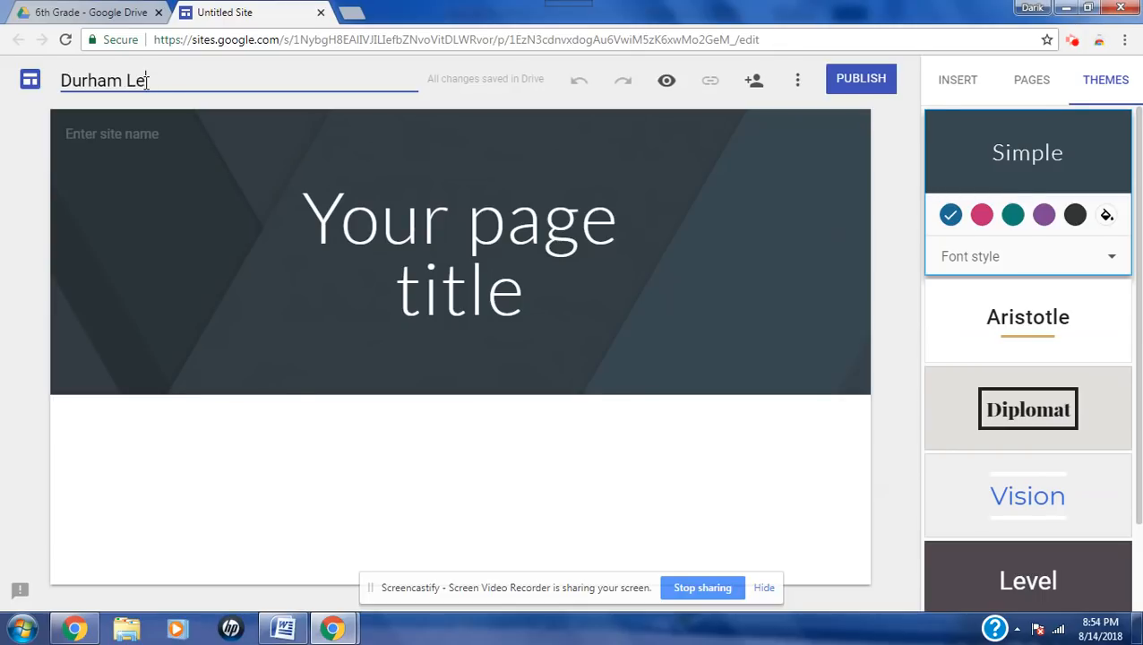
text(adership Notebook)
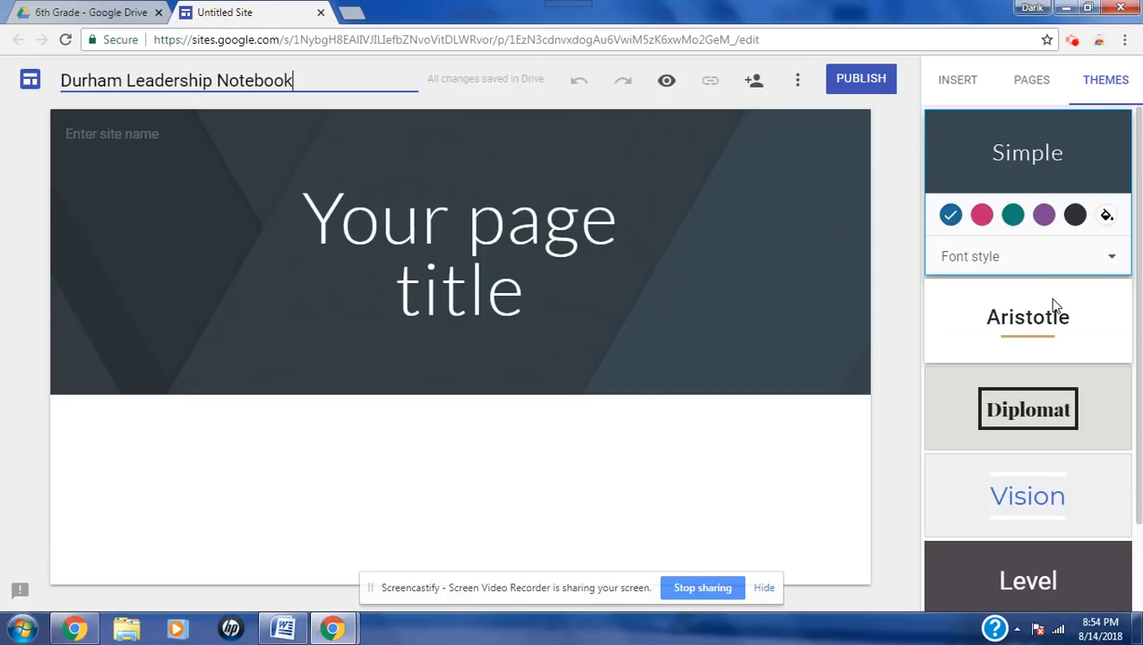
Step: Apply the Impression theme to the site with the blue-gray accent color
scroll(1056, 307, down, 2)
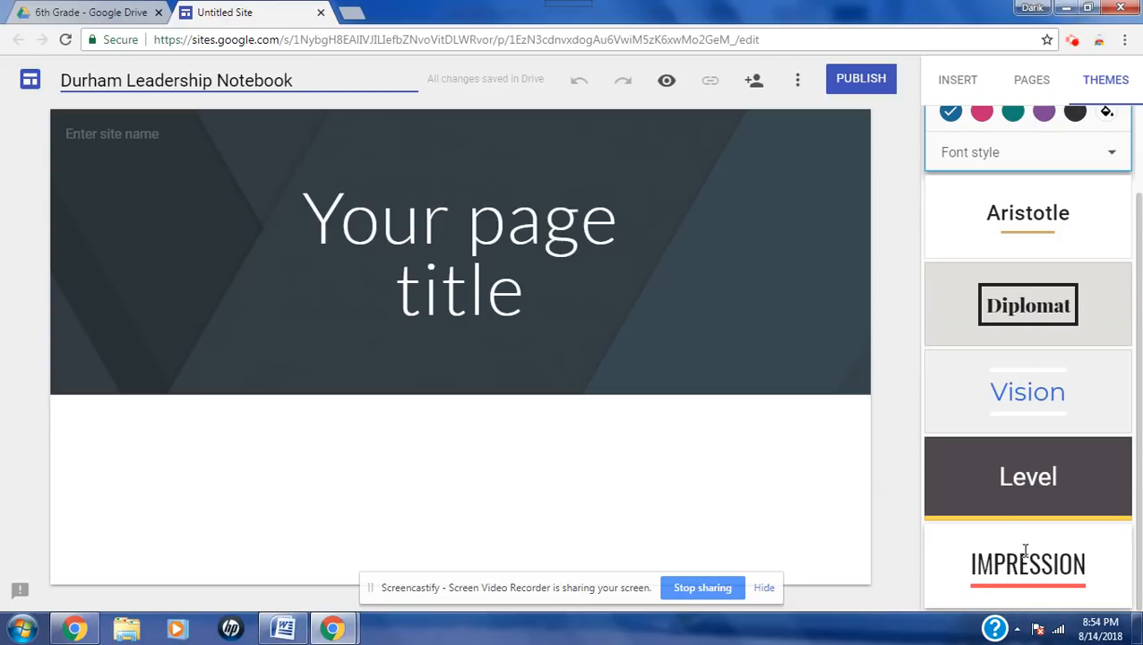
click(1026, 550)
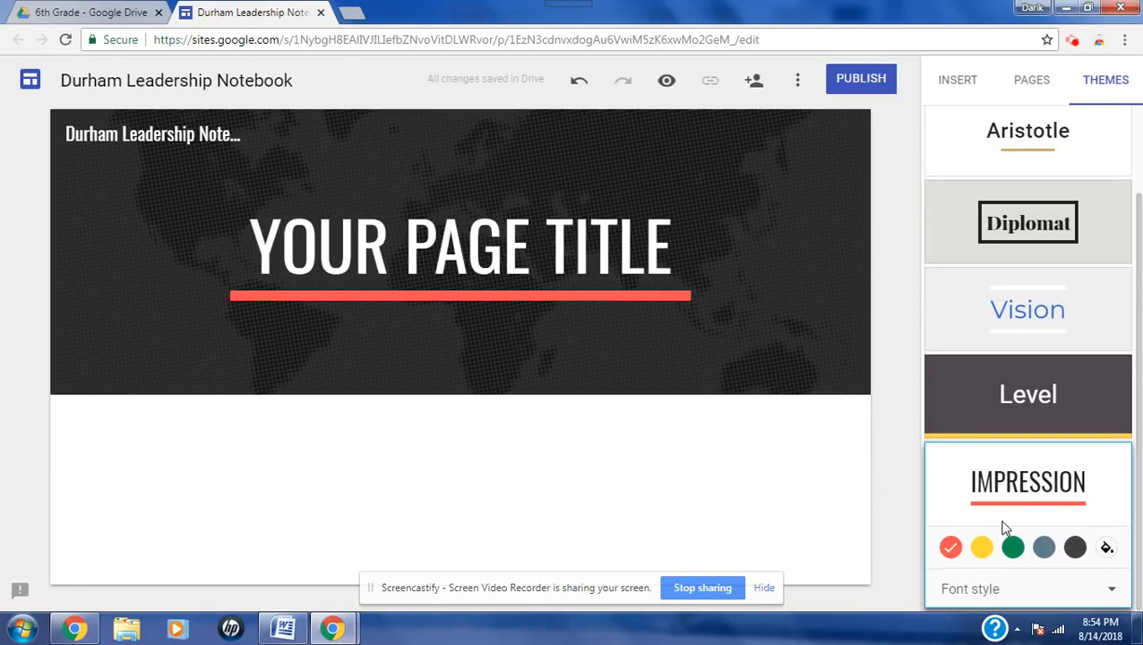
click(1044, 548)
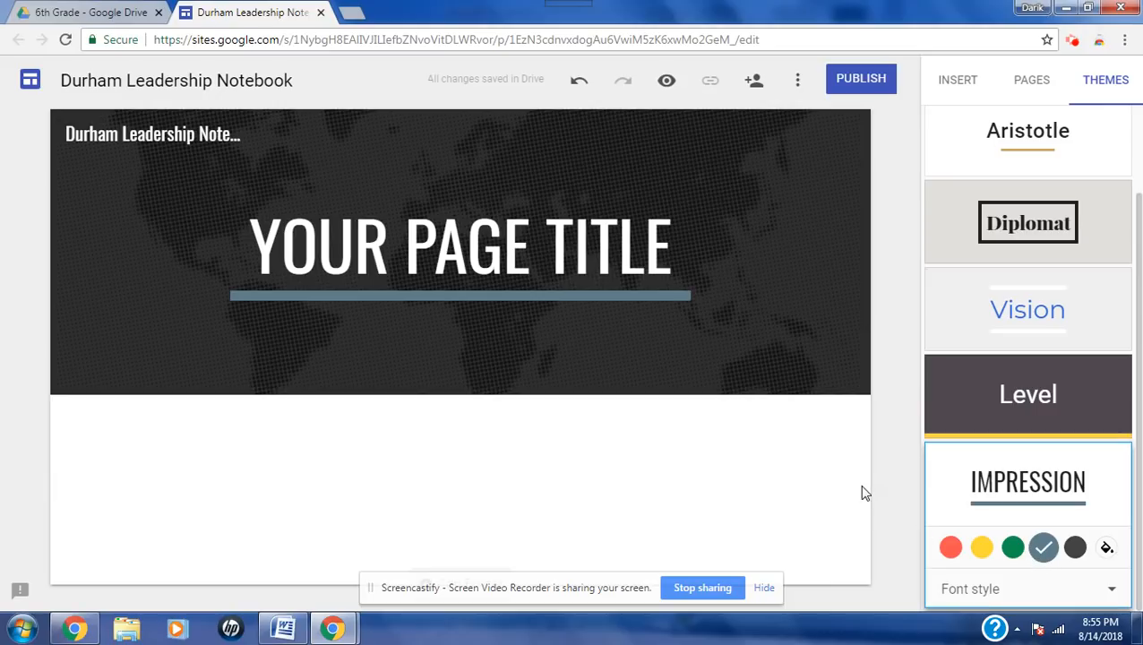
Step: Replace the placeholder page title in the header with "MY NOTEBOOK"
click(528, 265)
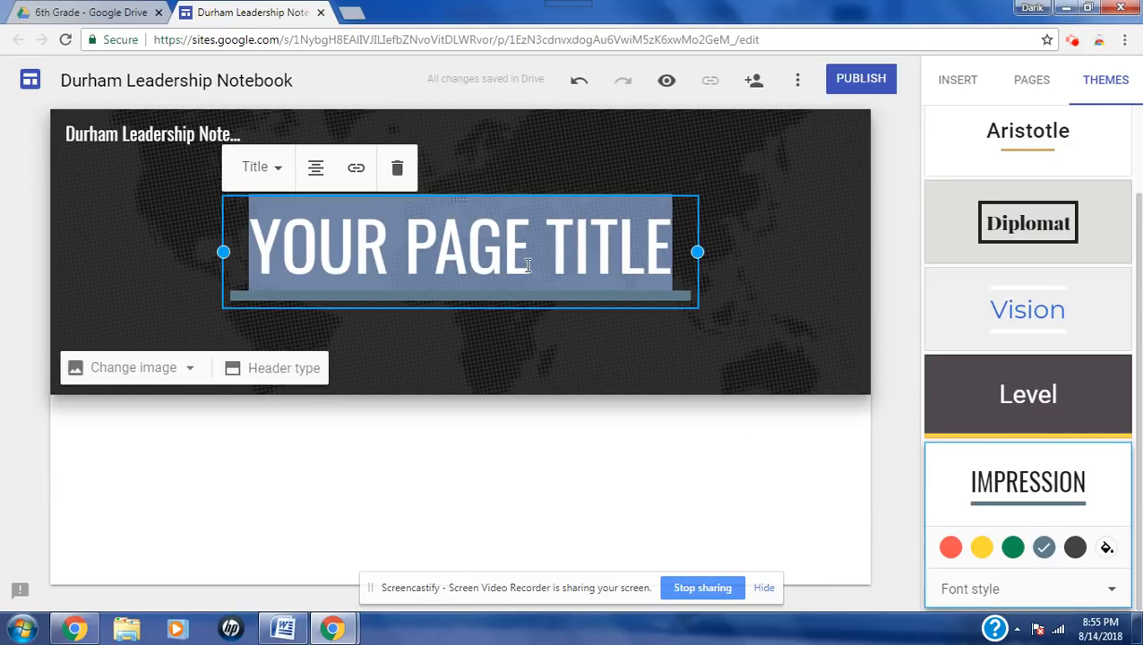
text(MY N)
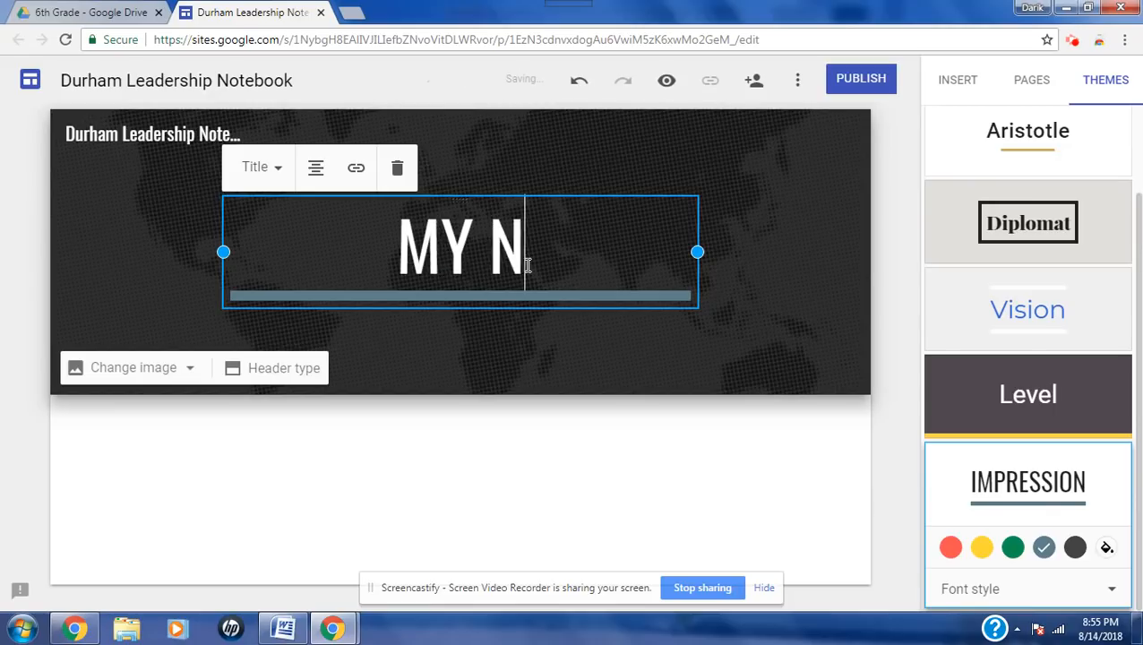
text(OTEBOOK)
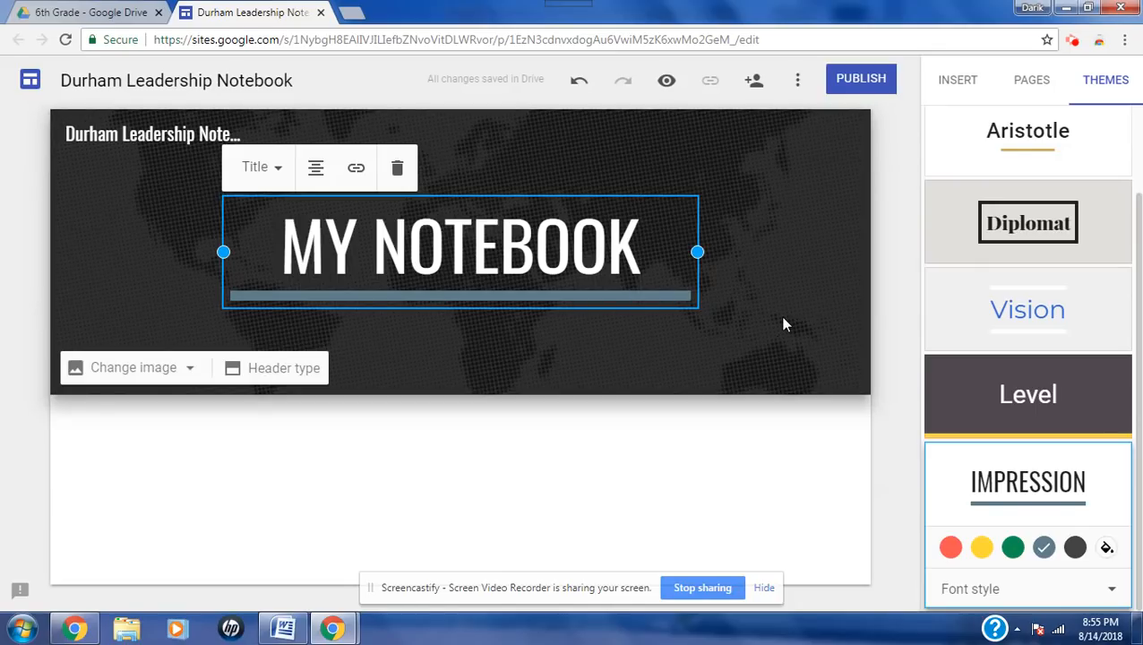
Step: Replace the header background with the first image found by a Google image search for "lion"
click(175, 378)
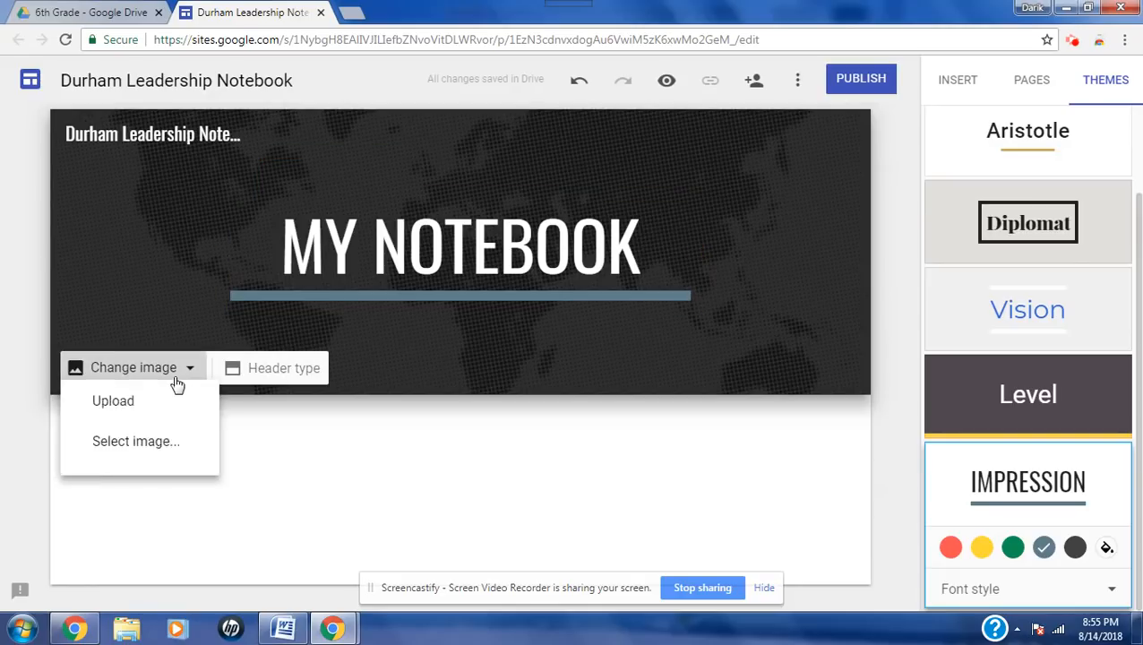
click(176, 461)
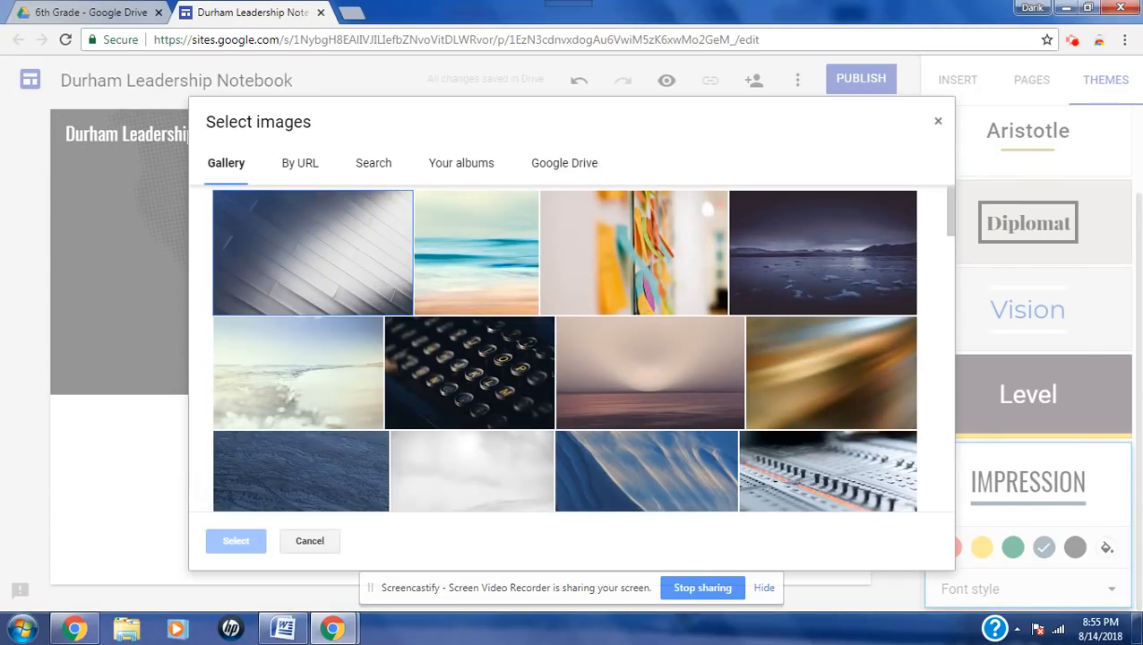
click(372, 163)
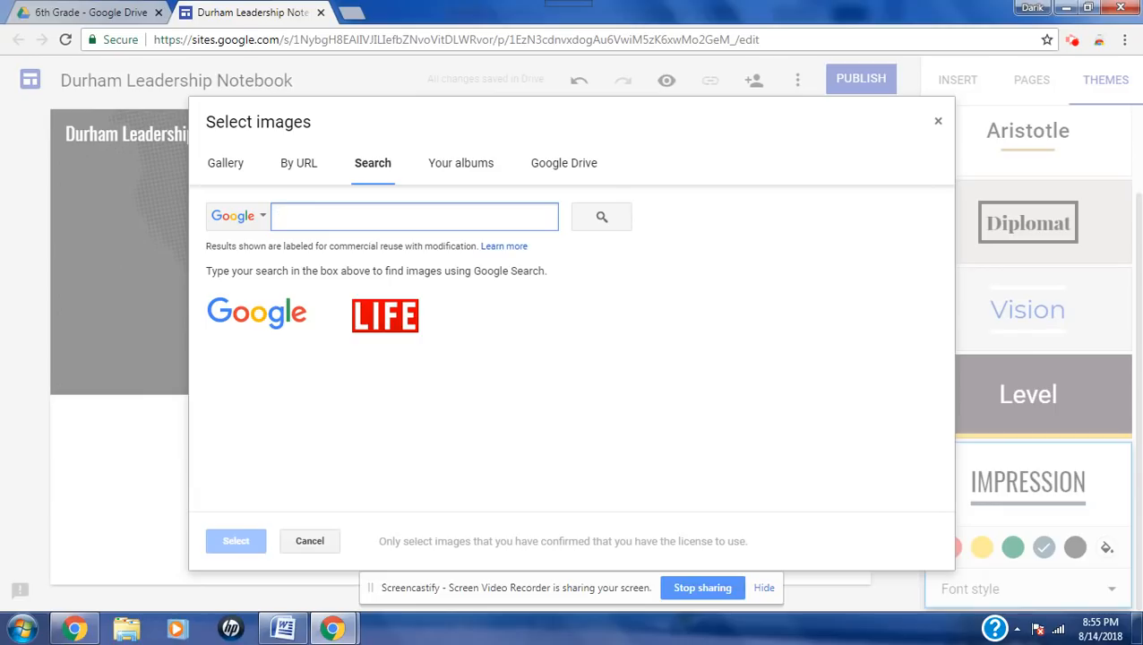
text(lion)
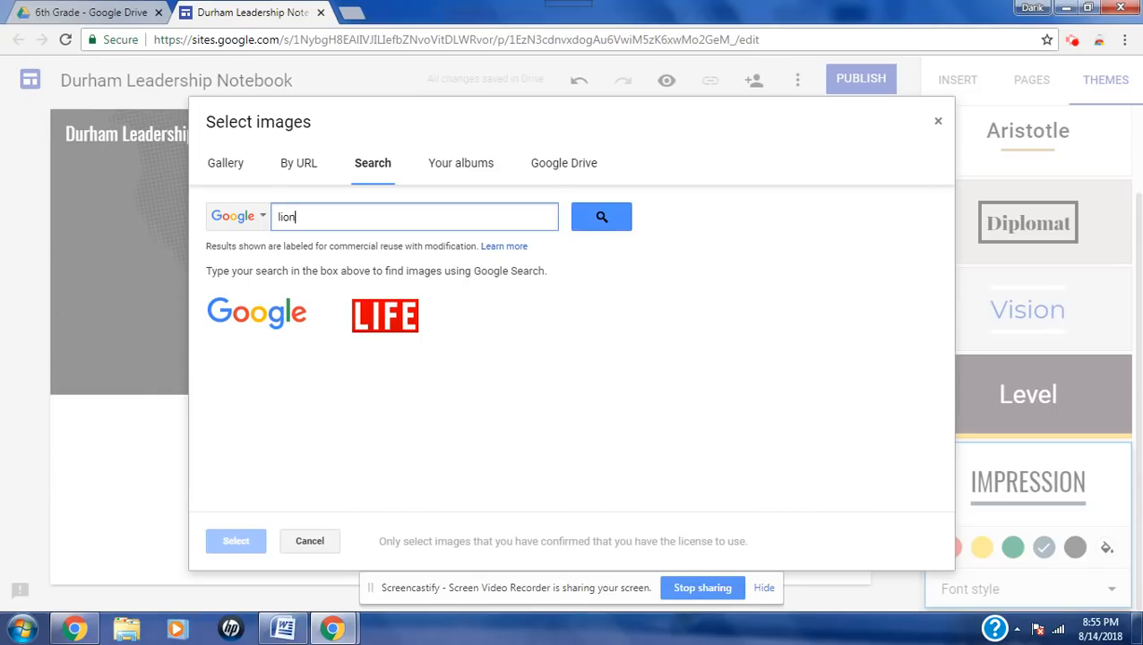
key(Return)
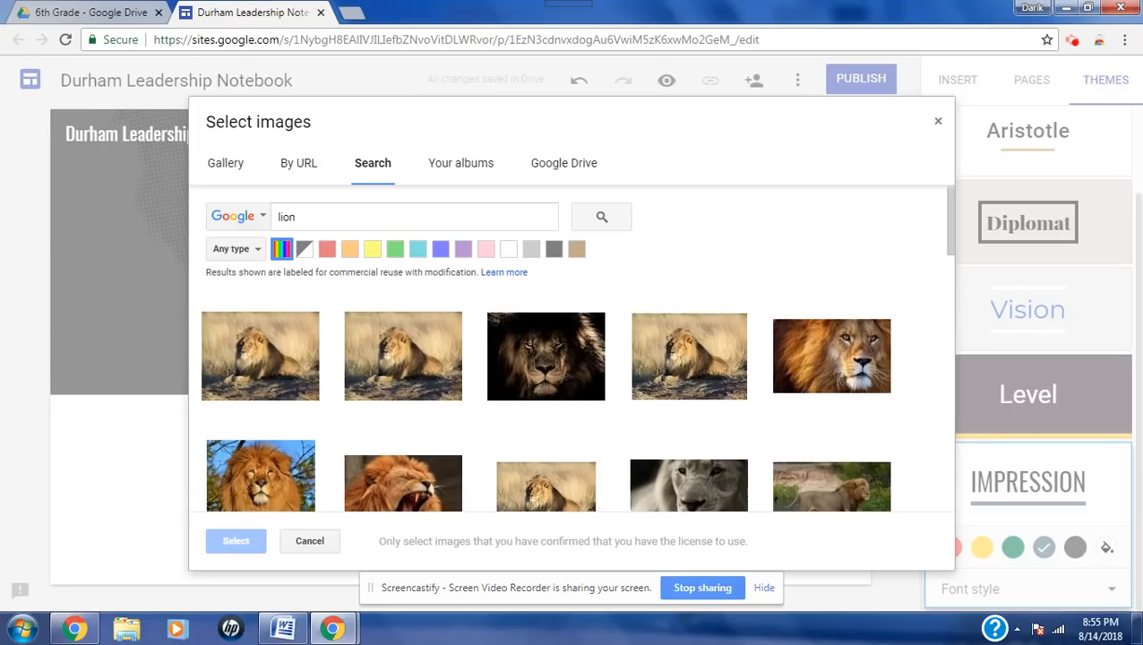
click(269, 345)
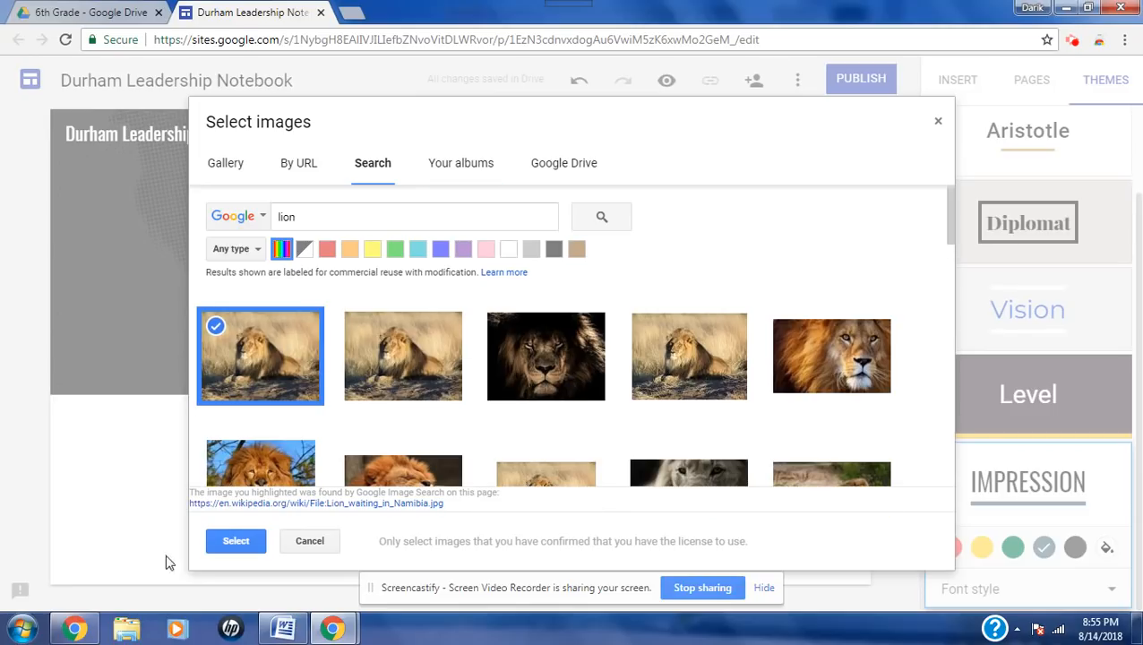
click(237, 540)
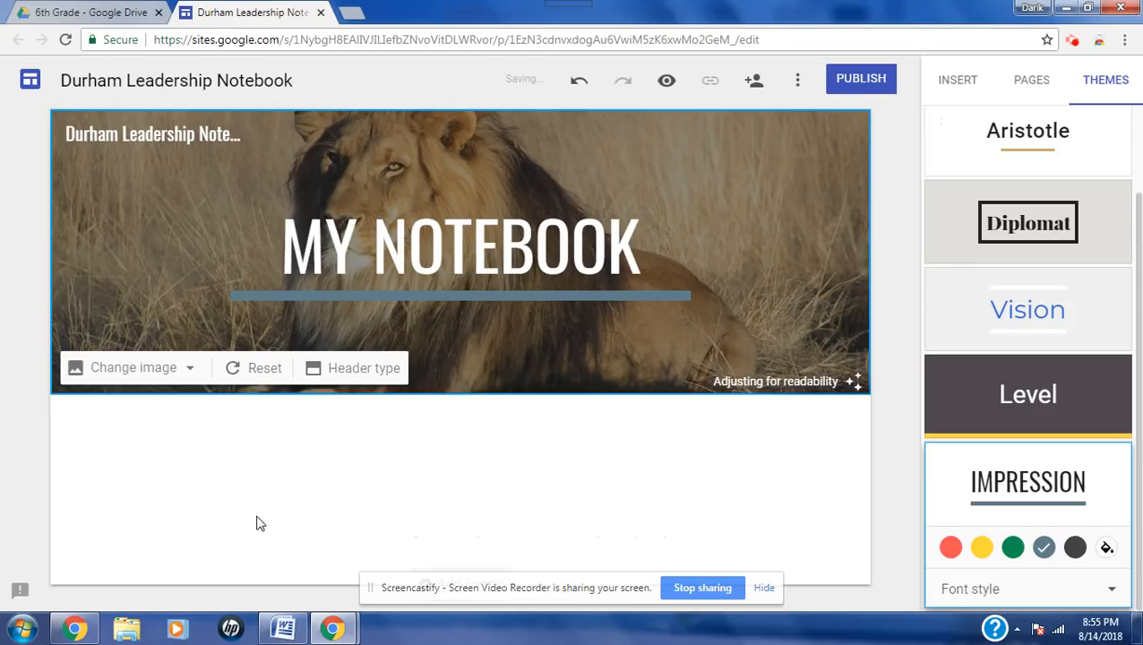
click(367, 372)
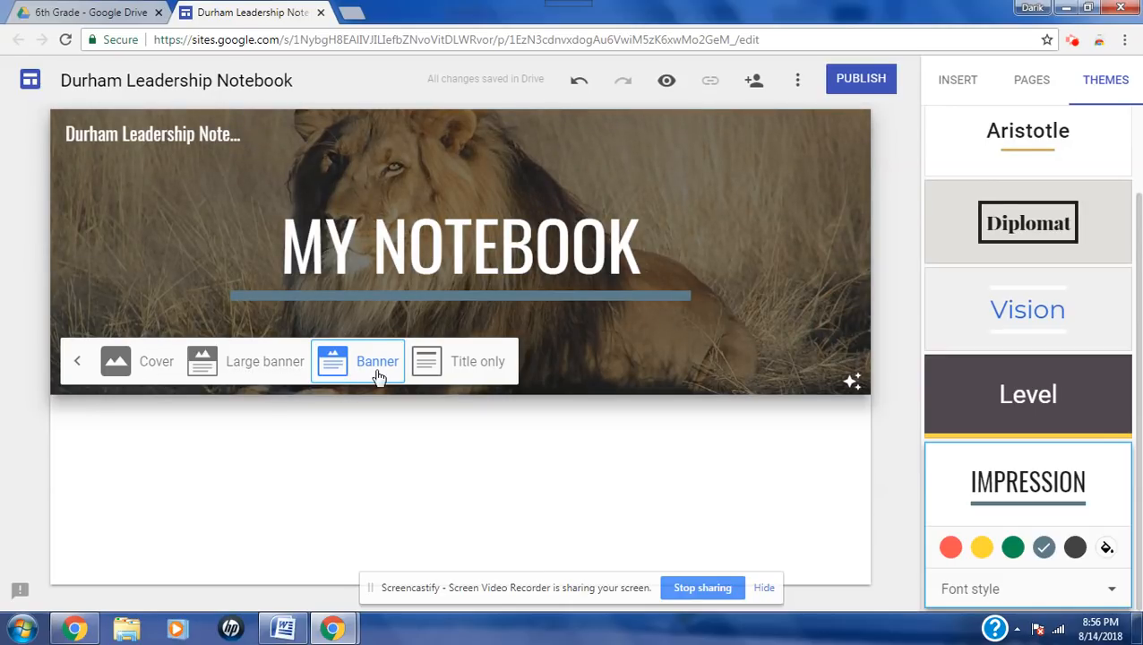
click(380, 441)
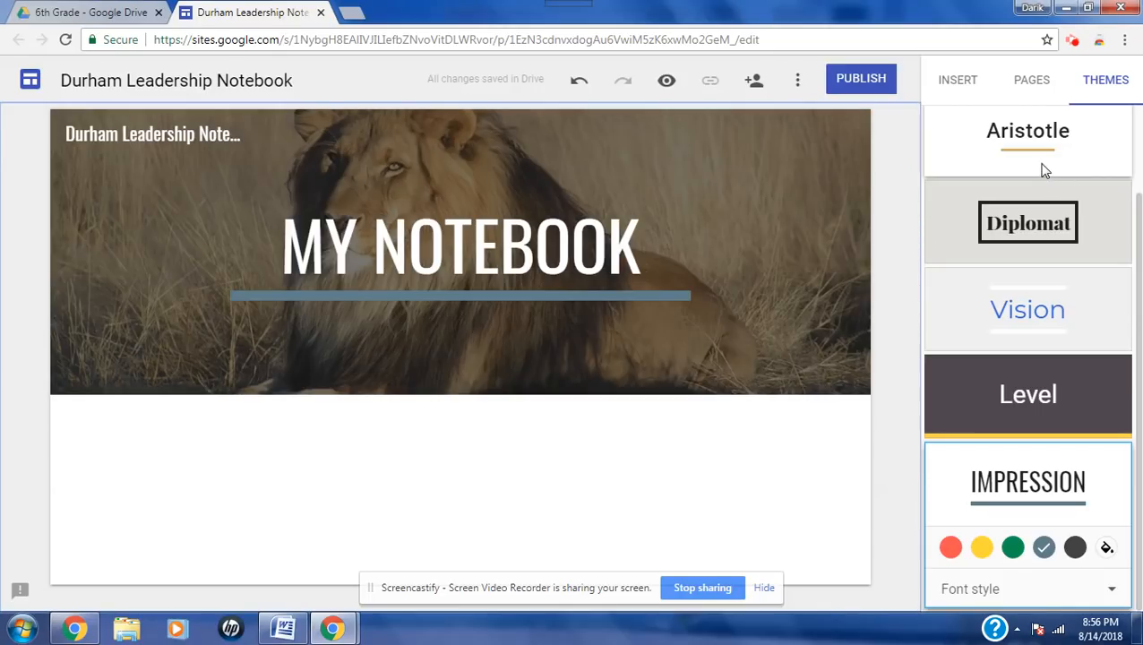
Step: Add a text box below the header reading "Leadership Roles" and format it as a Heading
click(967, 95)
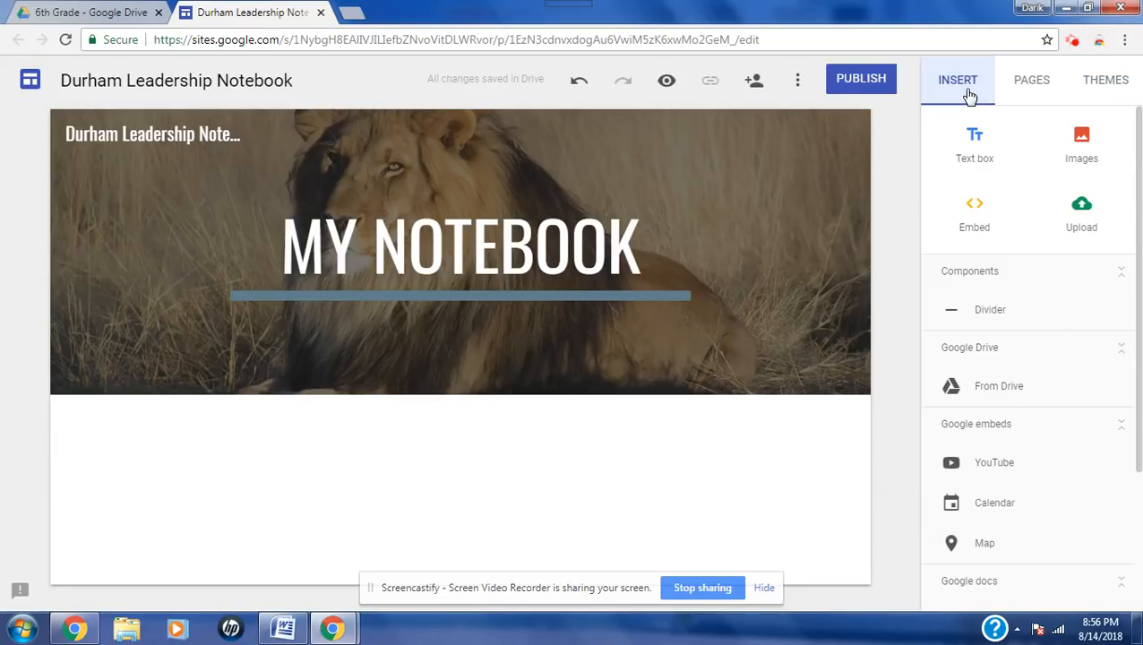
click(978, 157)
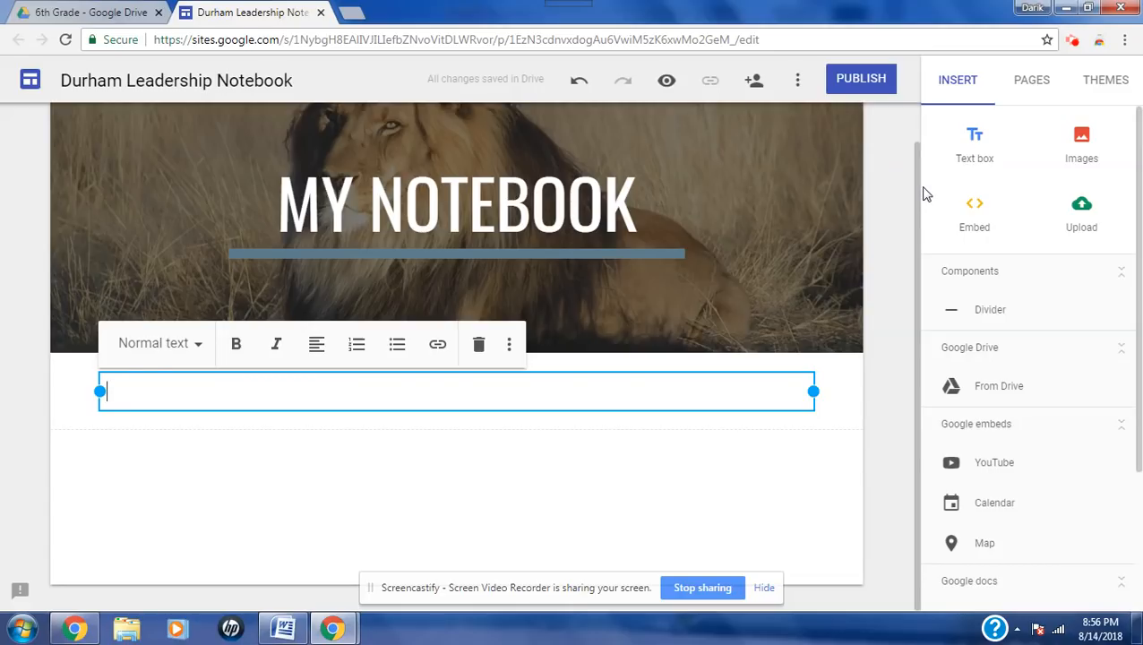
text(Leadership Roles)
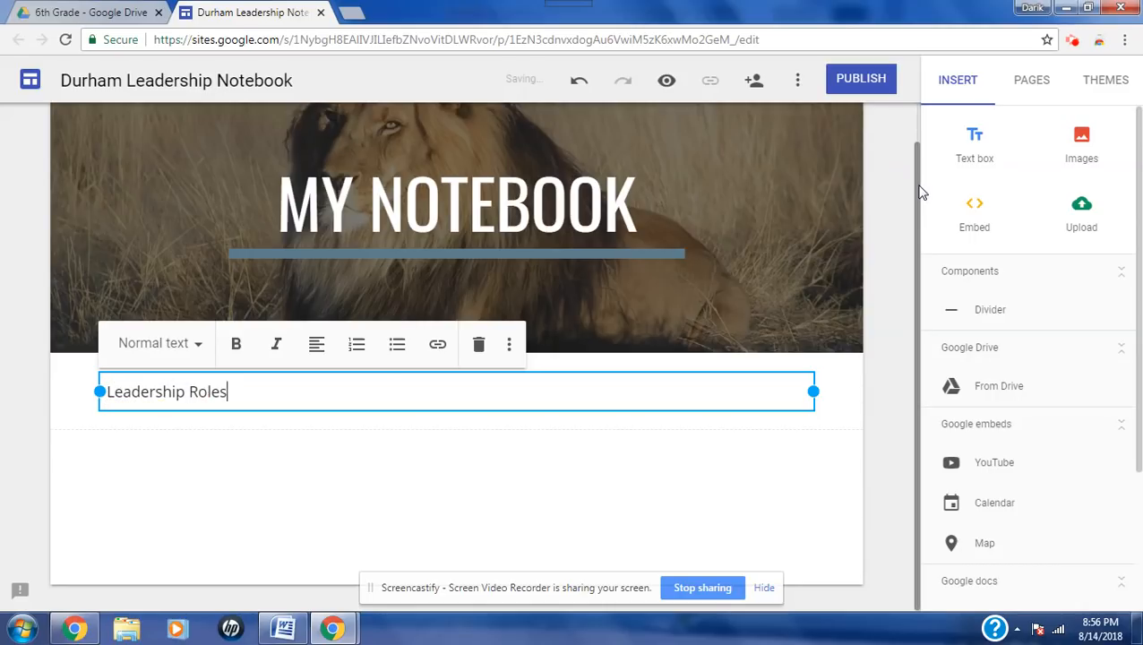
click(197, 349)
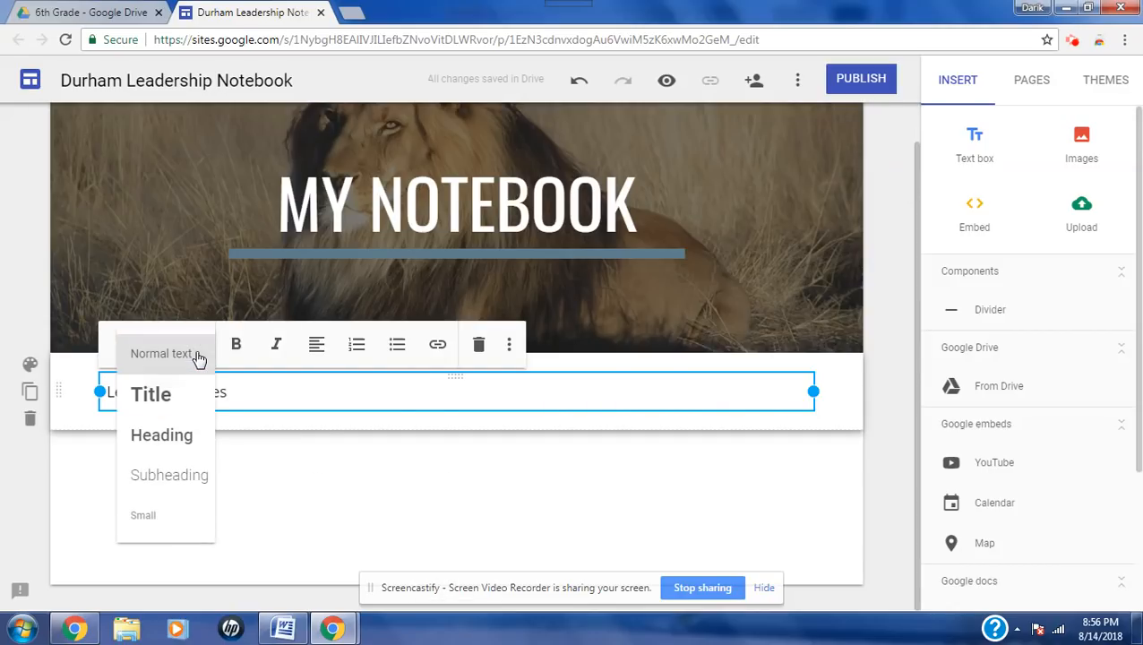
click(166, 436)
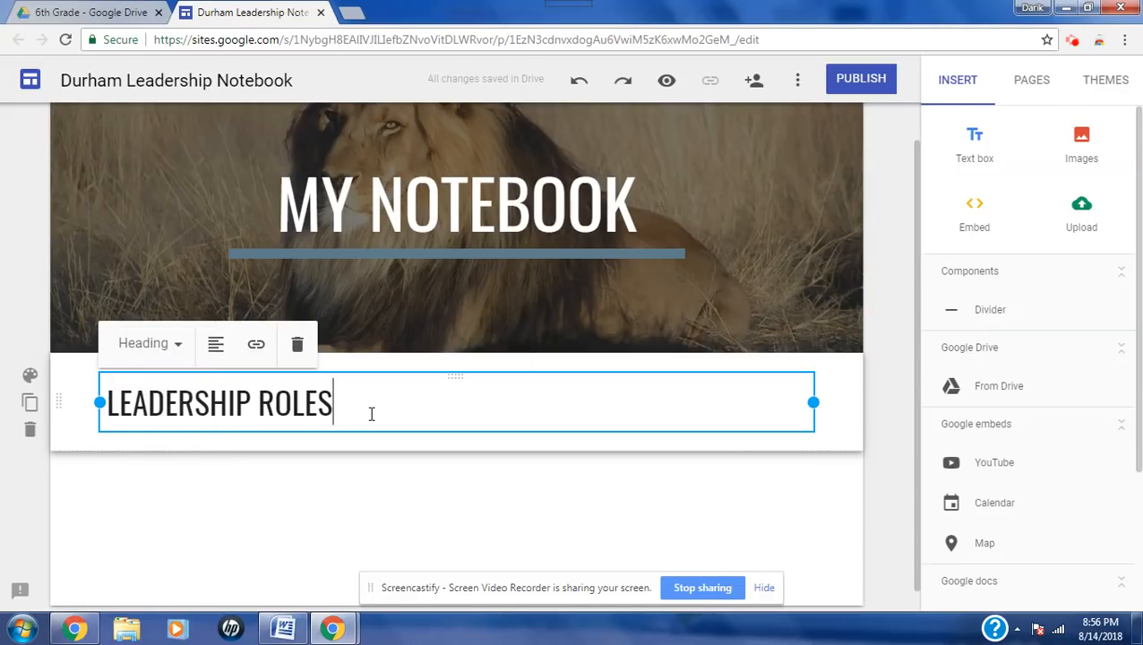
Step: Set the Leadership Roles section's background style to Emphasis 2
click(30, 374)
click(152, 445)
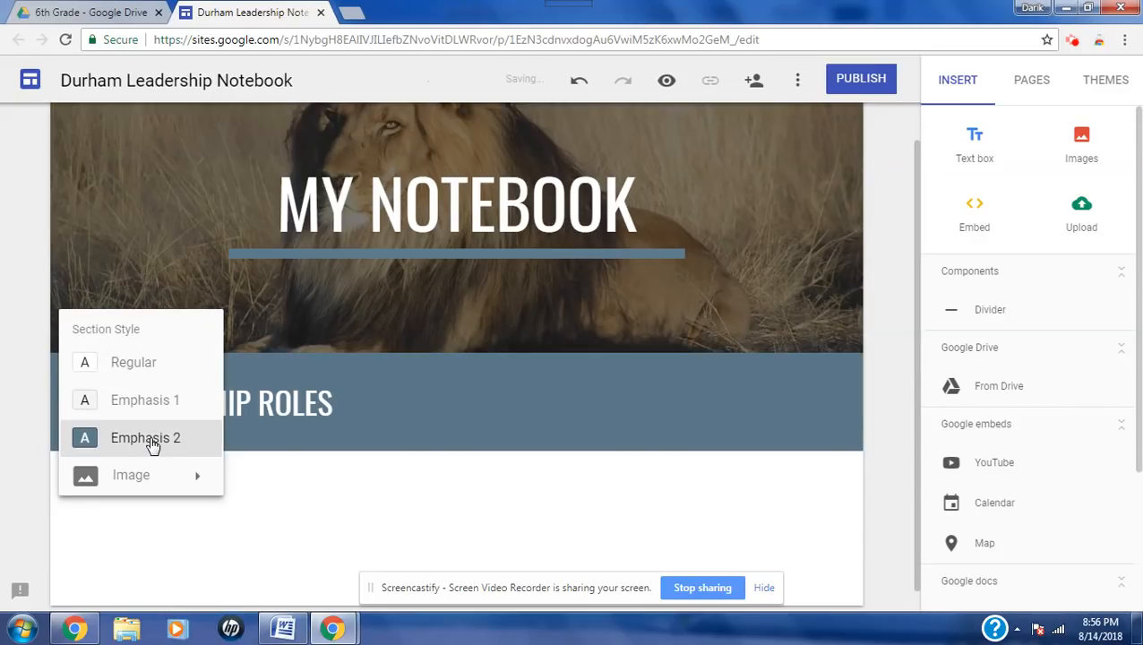
click(368, 422)
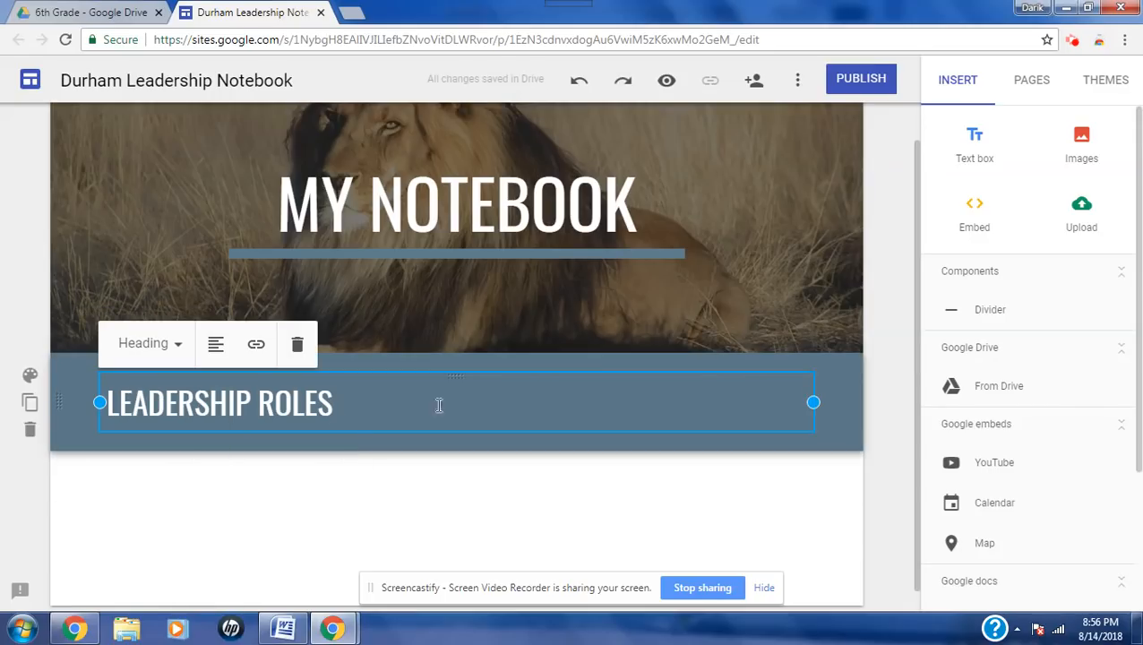
Step: Add a text box reading "Content" below the Leadership Roles section
click(985, 144)
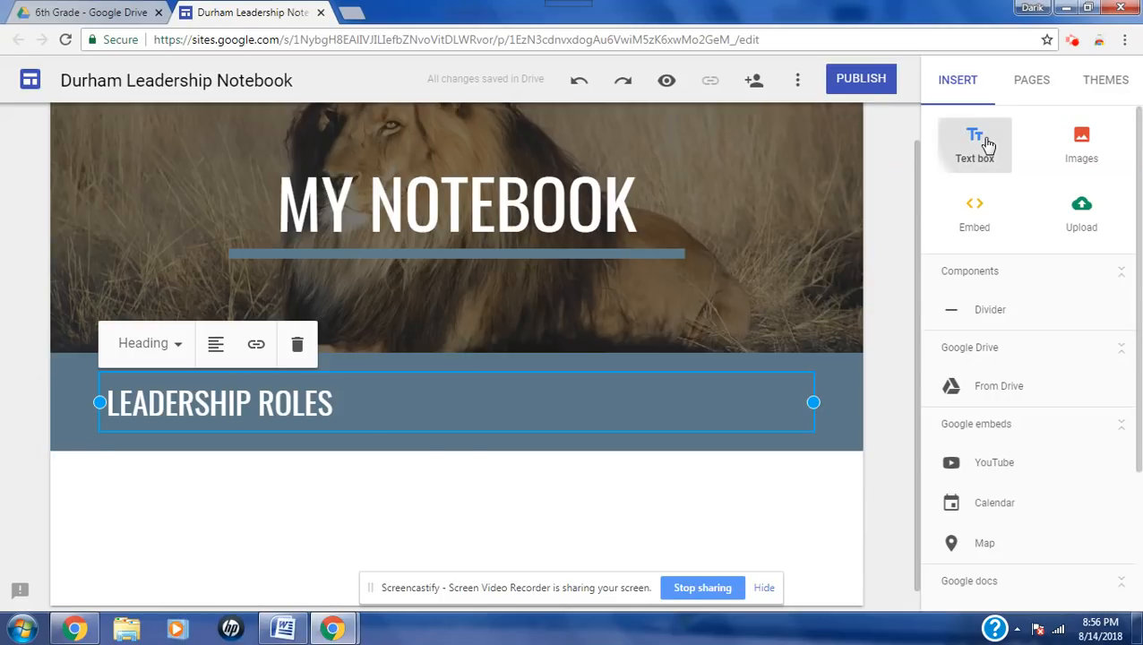
text(Content)
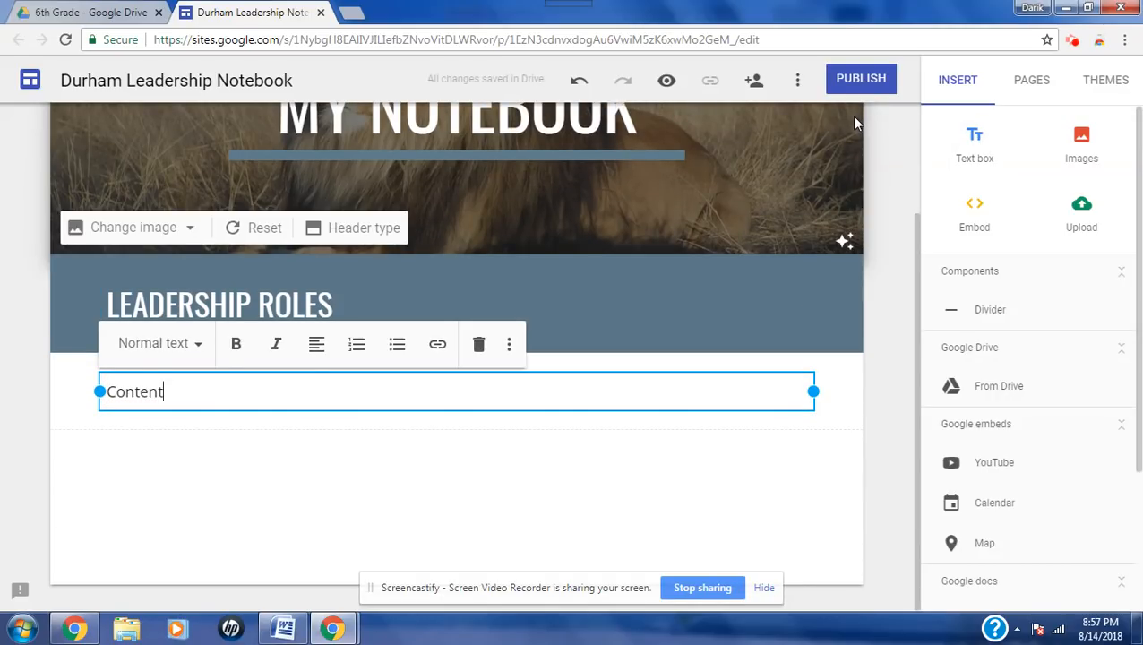
Step: Add a text box reading "Self" below the Leadership Roles content and format it as a Heading
click(974, 158)
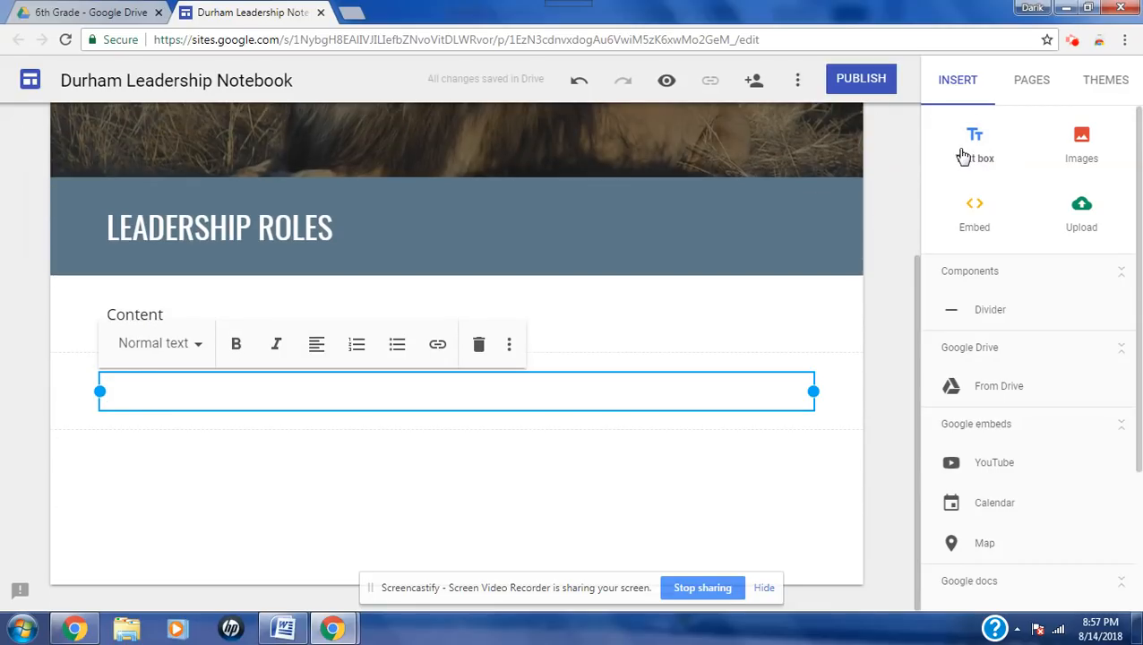
text(Self)
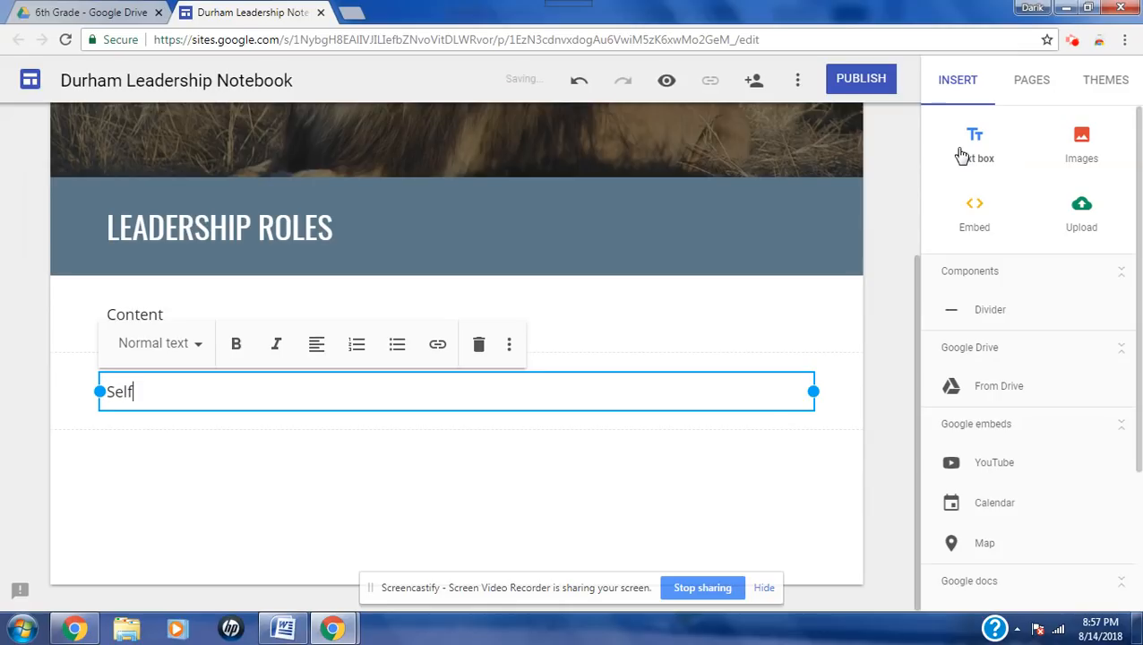
click(176, 354)
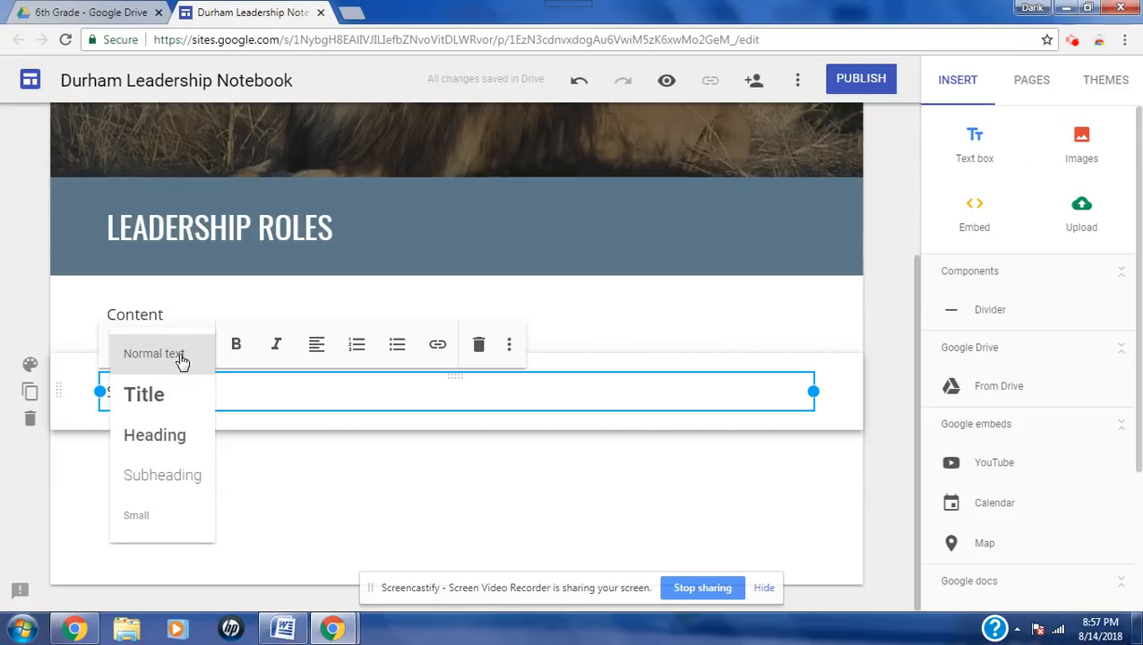
click(175, 439)
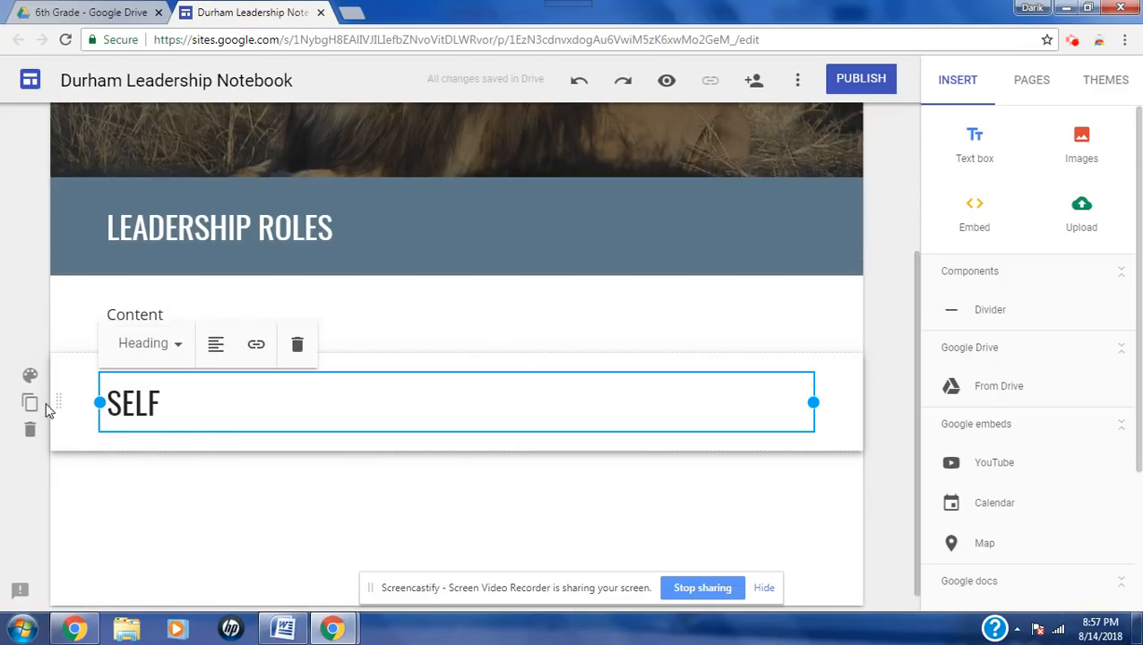
Step: Set the Self section's background style to Emphasis 2 and add a text box reading "Content" below it
click(29, 376)
click(129, 439)
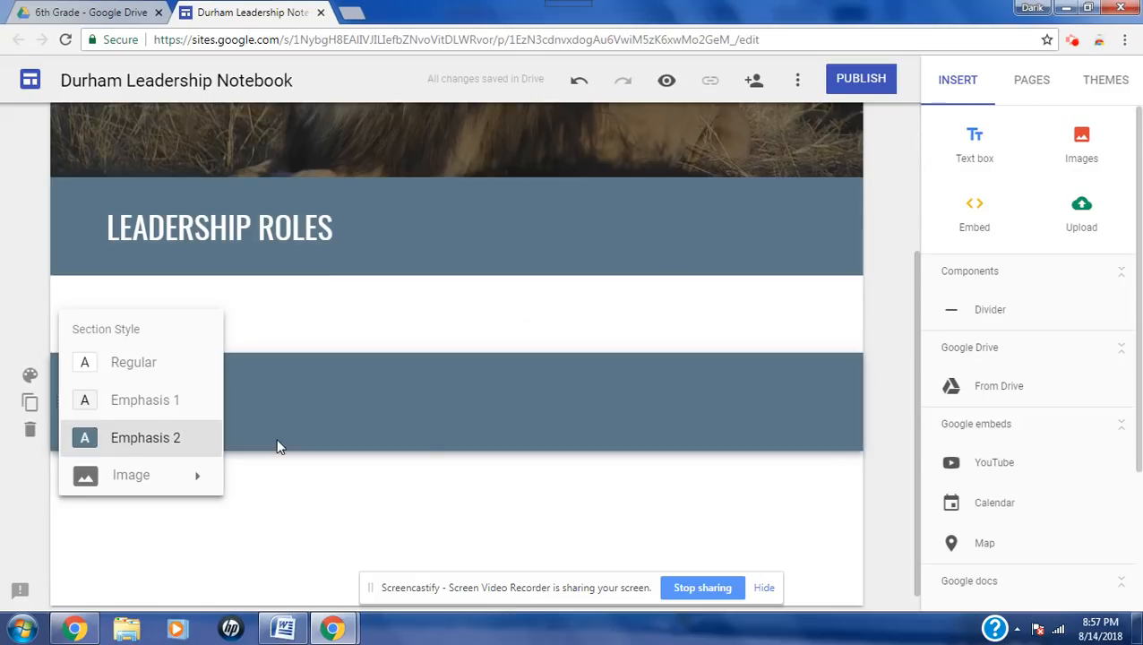
click(946, 160)
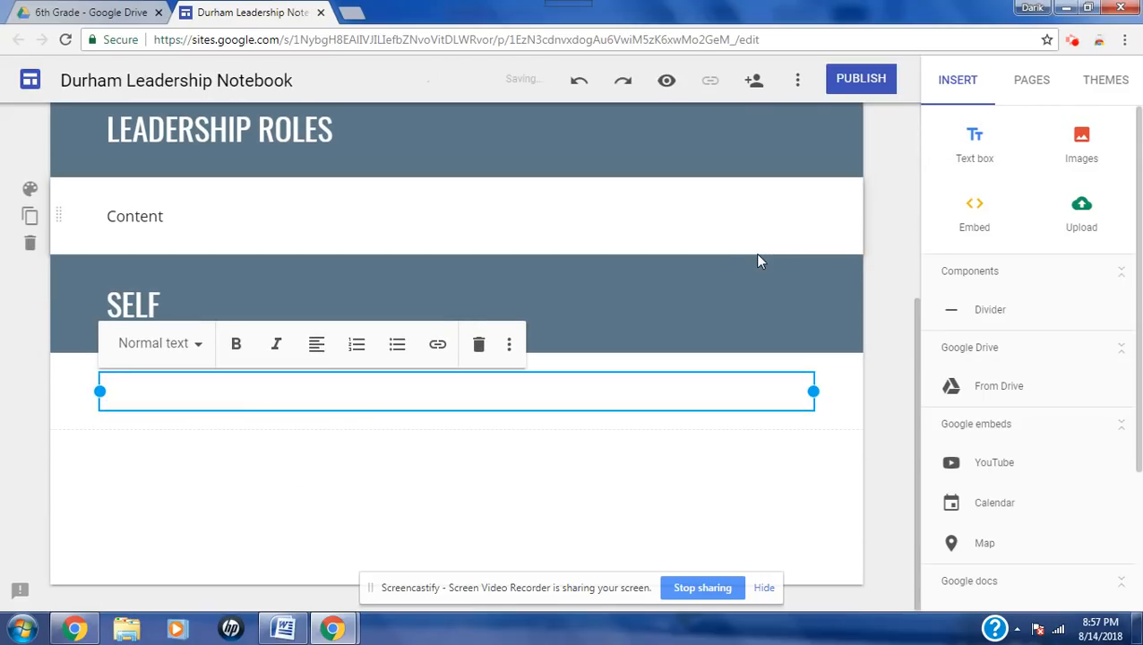
text(Content)
Step: Add a text box reading "My Habit" below the Self content and format it as a Heading
click(973, 154)
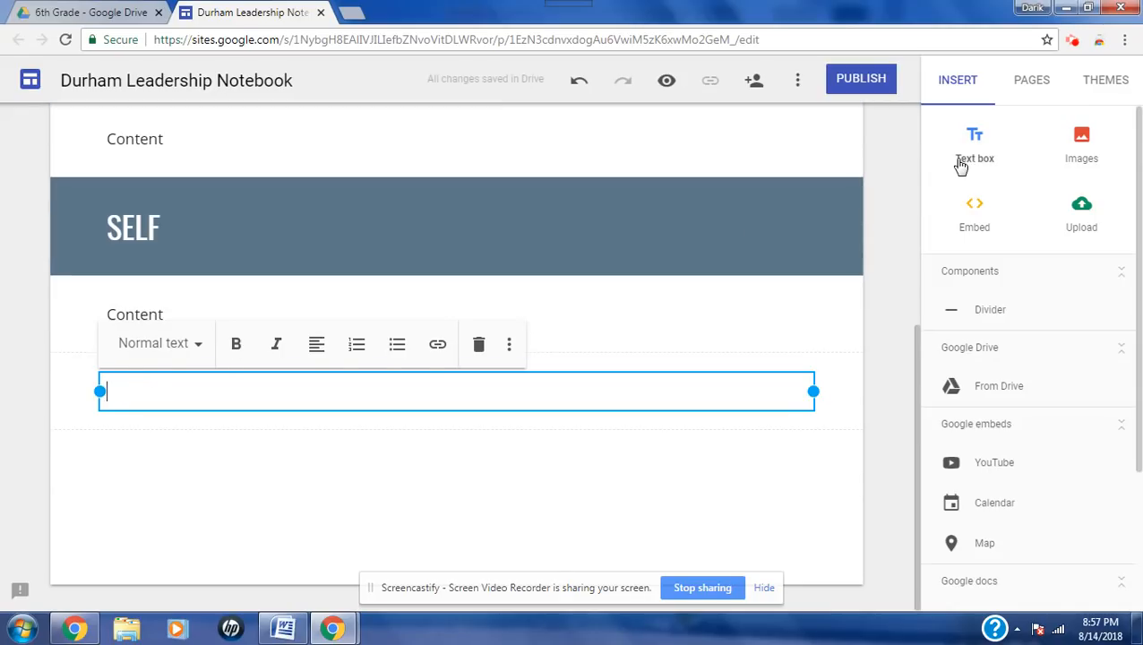
text(My Habit)
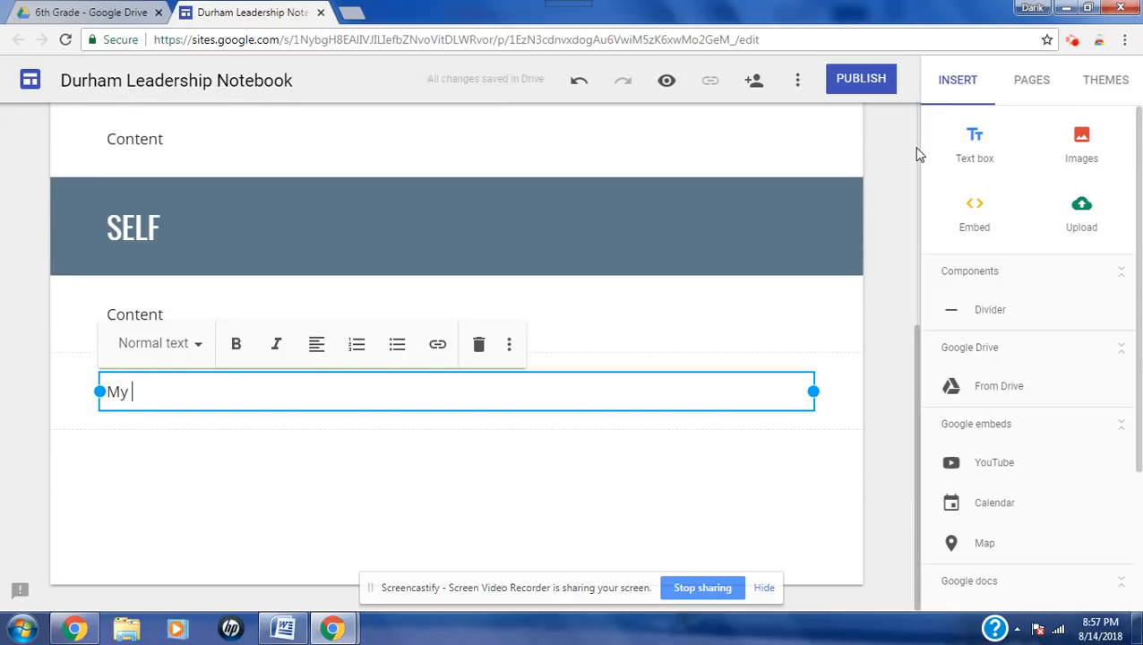
click(156, 351)
click(161, 437)
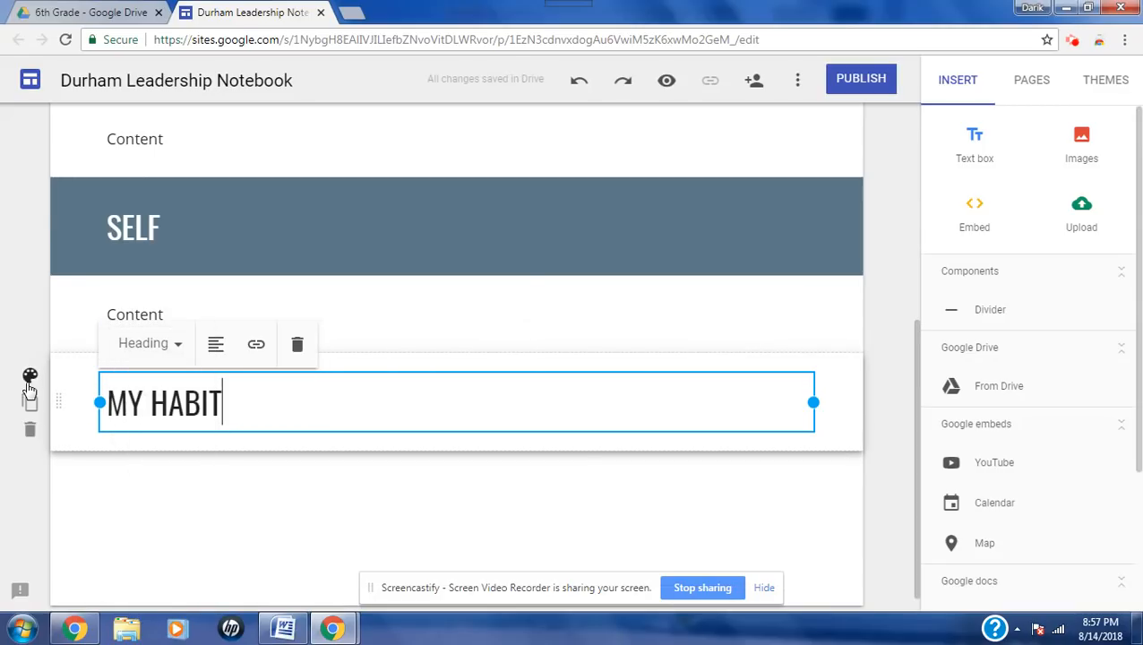
Step: Set the My Habit section's background style to Emphasis 2 and add a text box reading "Content" below it
click(27, 376)
click(184, 439)
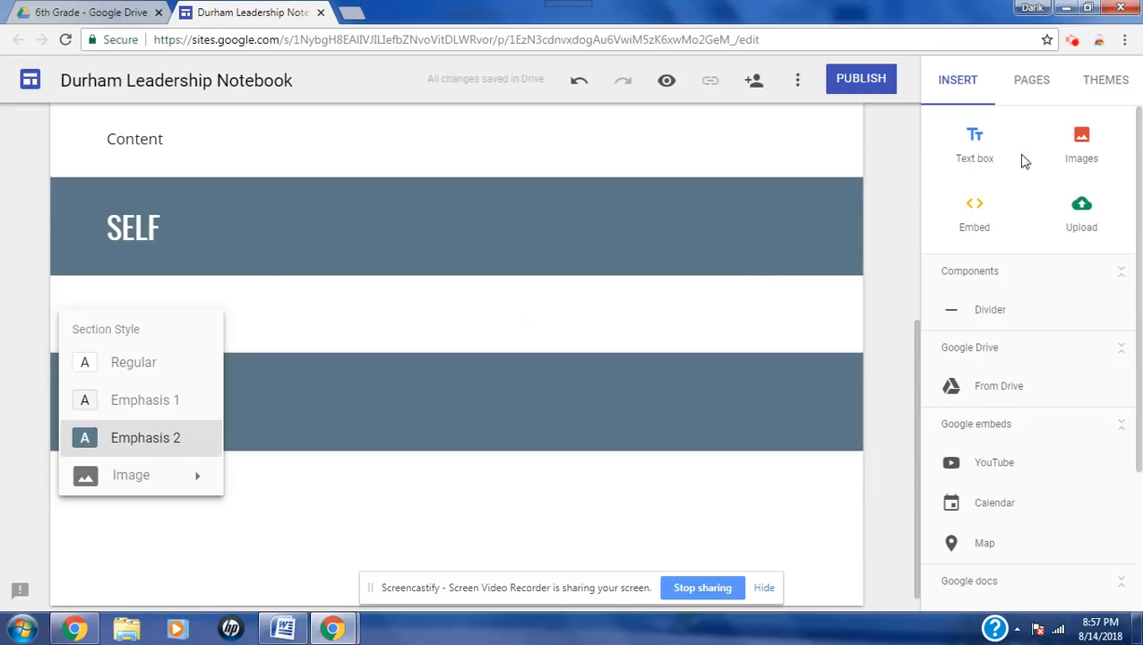
click(981, 154)
text(Content)
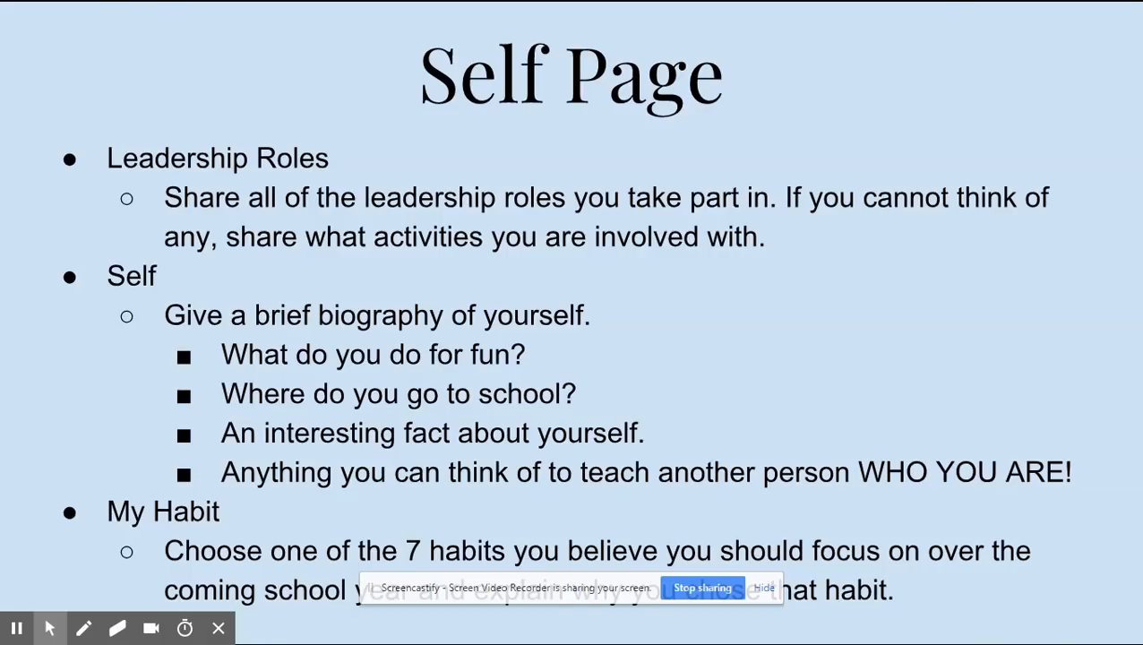
key(Right)
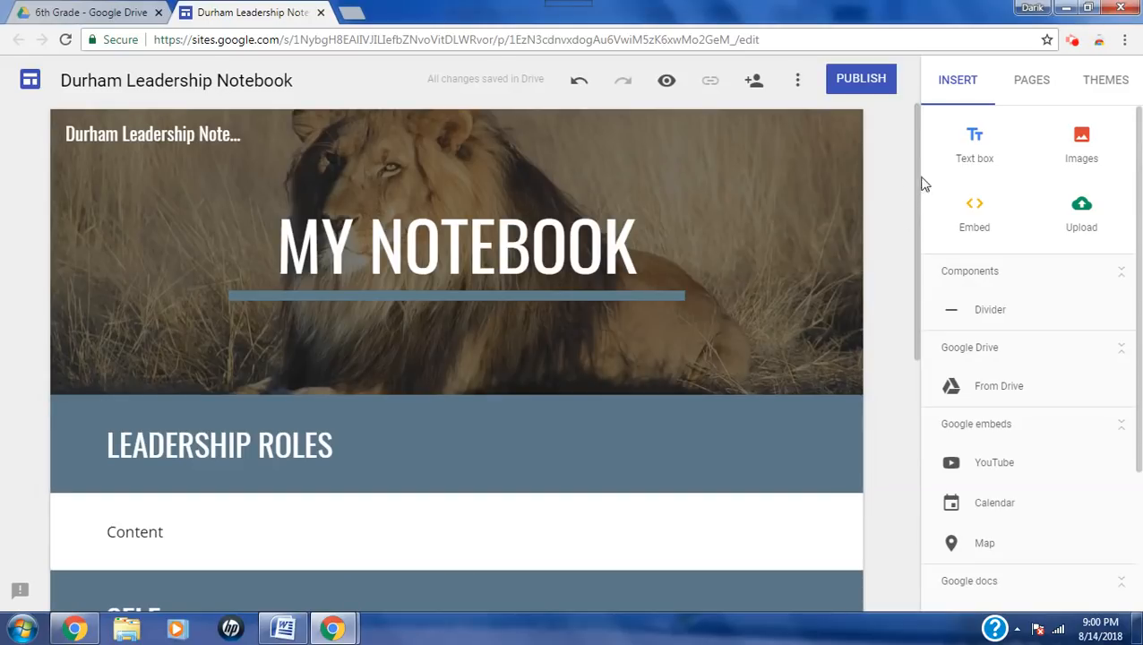
Step: Rename the site's Home page as "Self" in its page properties
click(1030, 83)
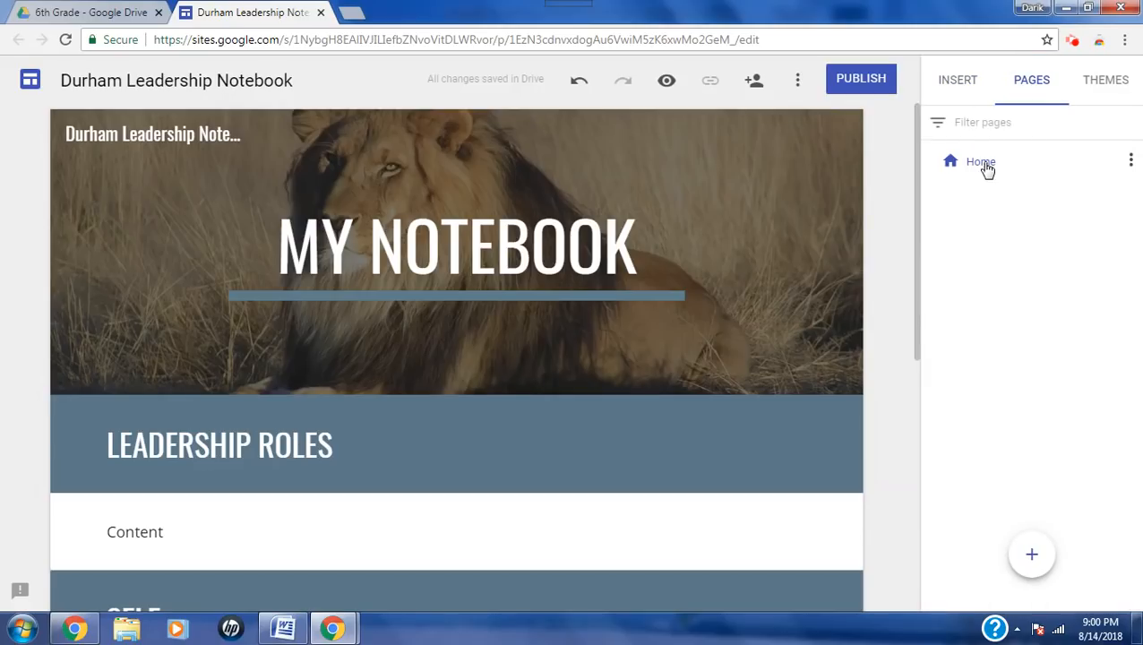
click(1129, 162)
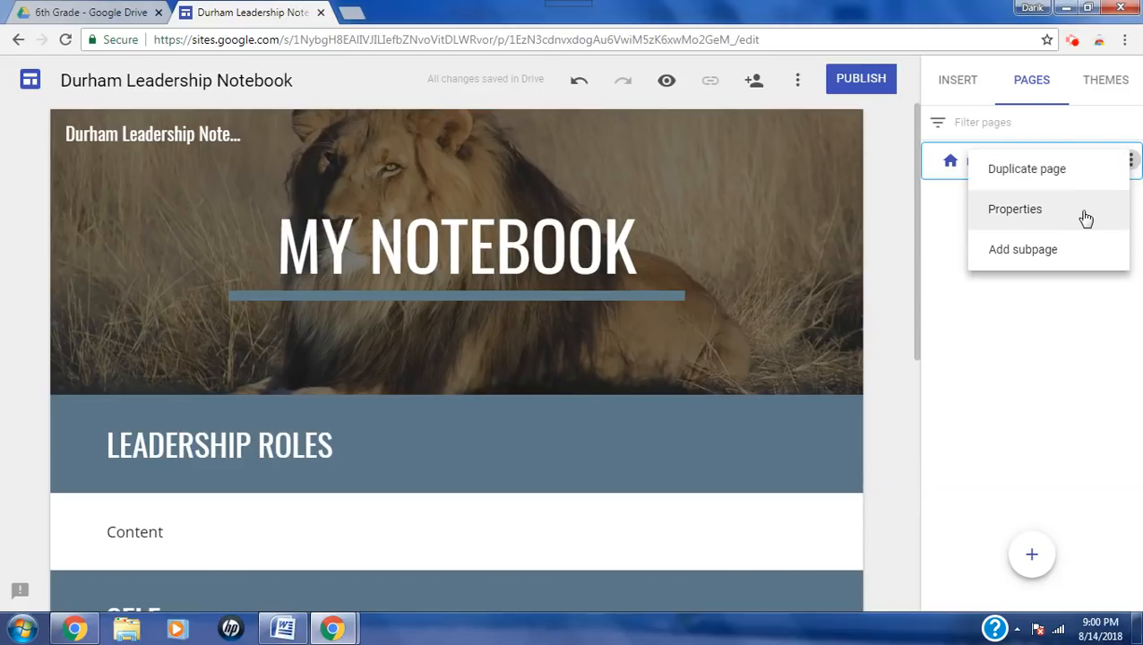
click(1015, 209)
key(BackSpace)
key(BackSpace)
key(BackSpace)
key(BackSpace)
text(Self)
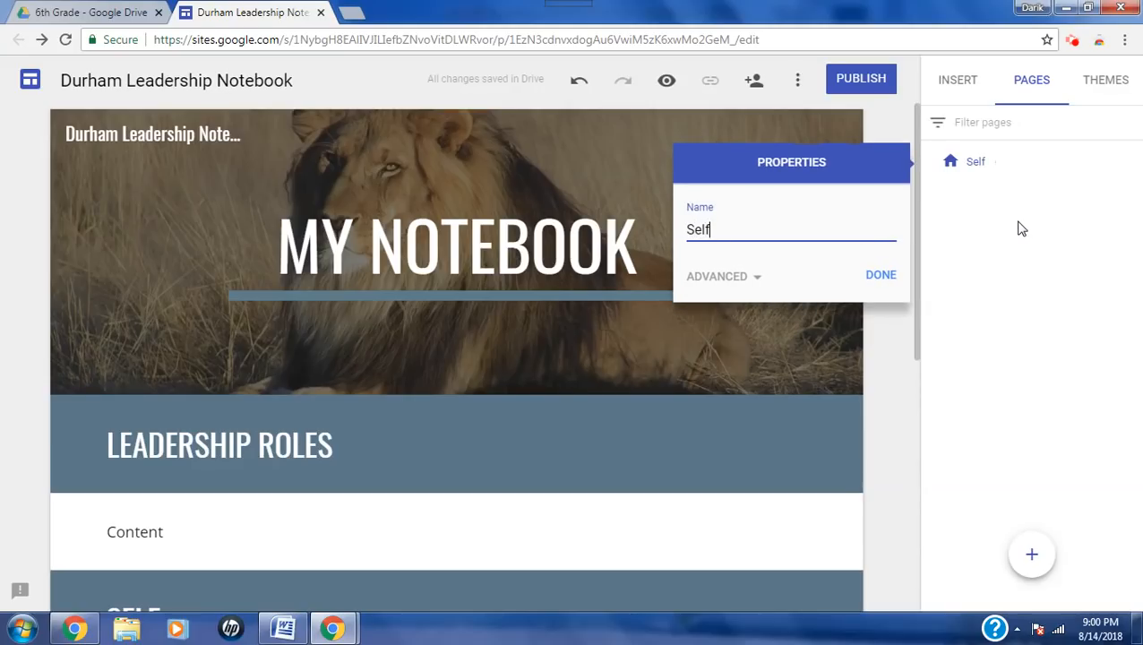
click(879, 277)
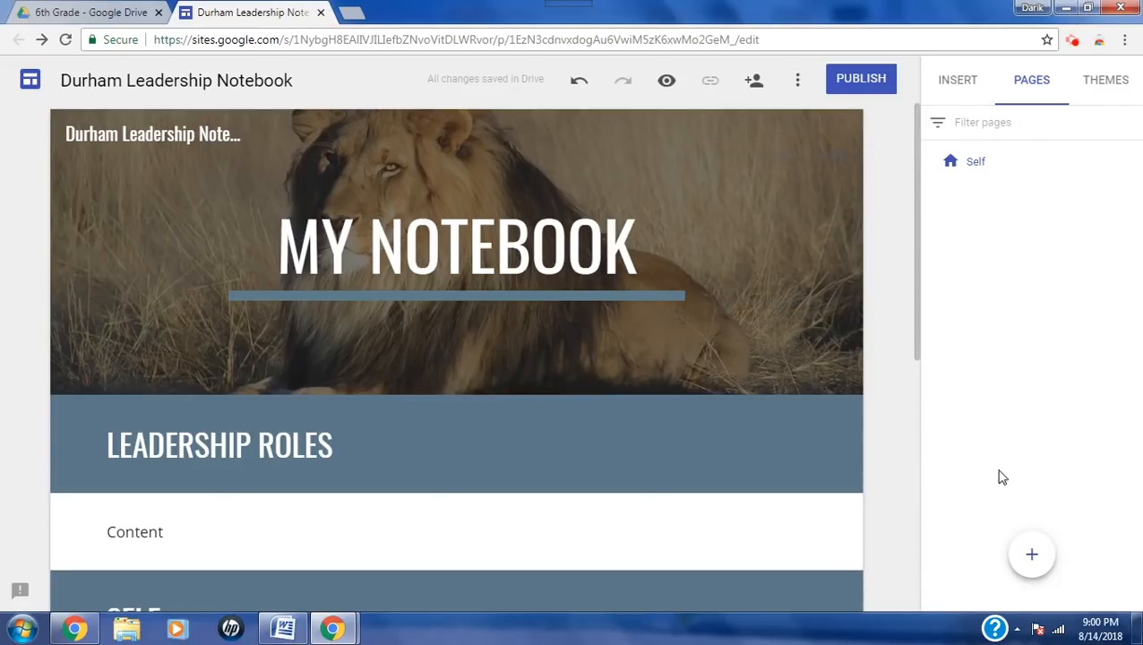
Step: Add a new page named "Celebrations" to the site
click(1033, 557)
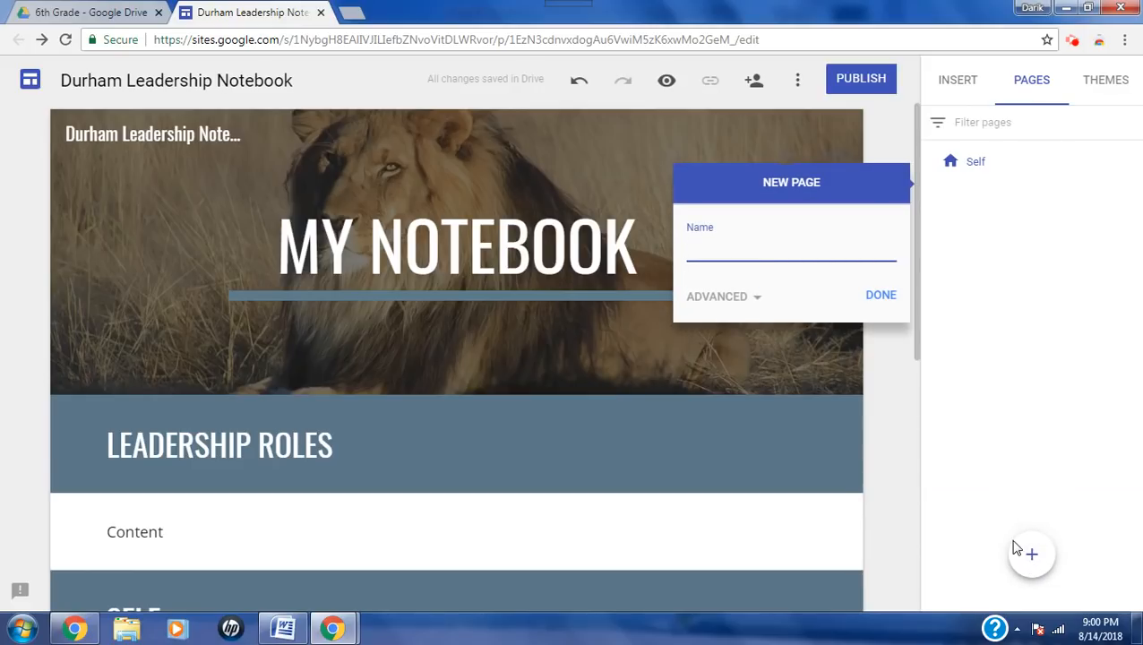
text(Celebrations)
click(886, 309)
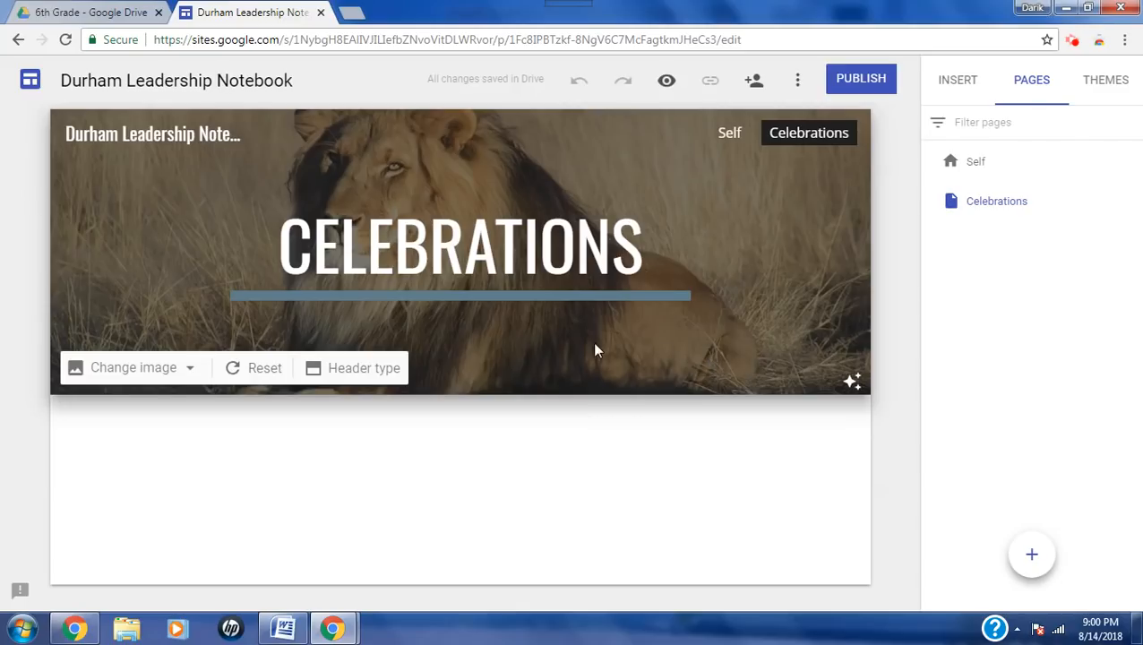
Step: Replace the Celebrations header background with the second image found by a Google image search for "fireworks"
click(183, 367)
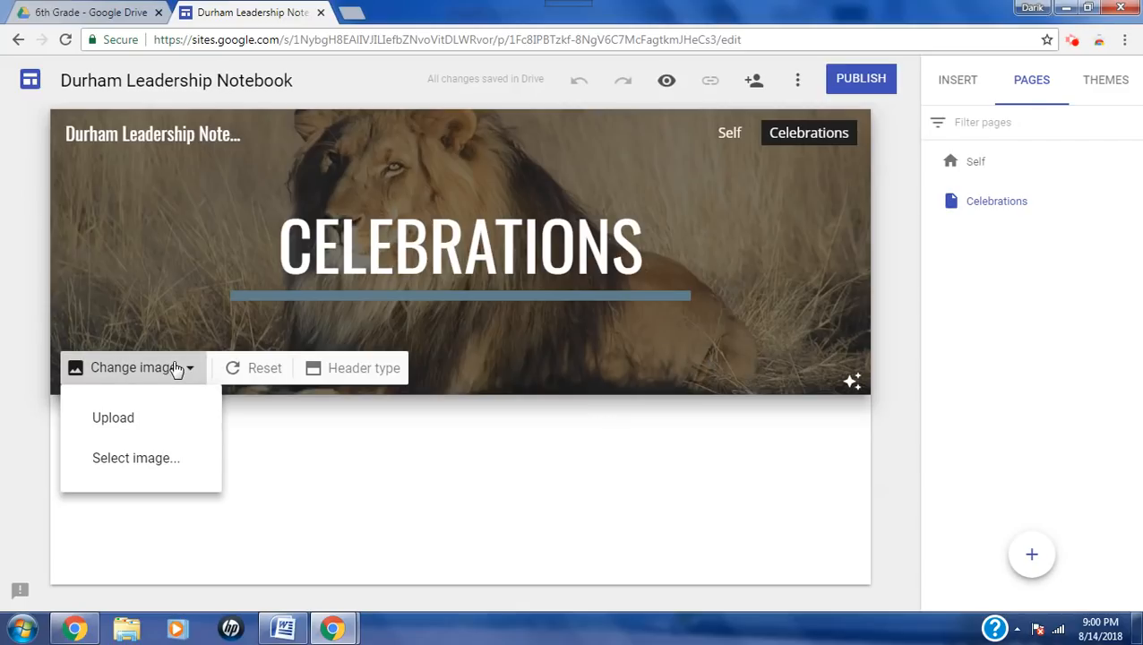
click(184, 459)
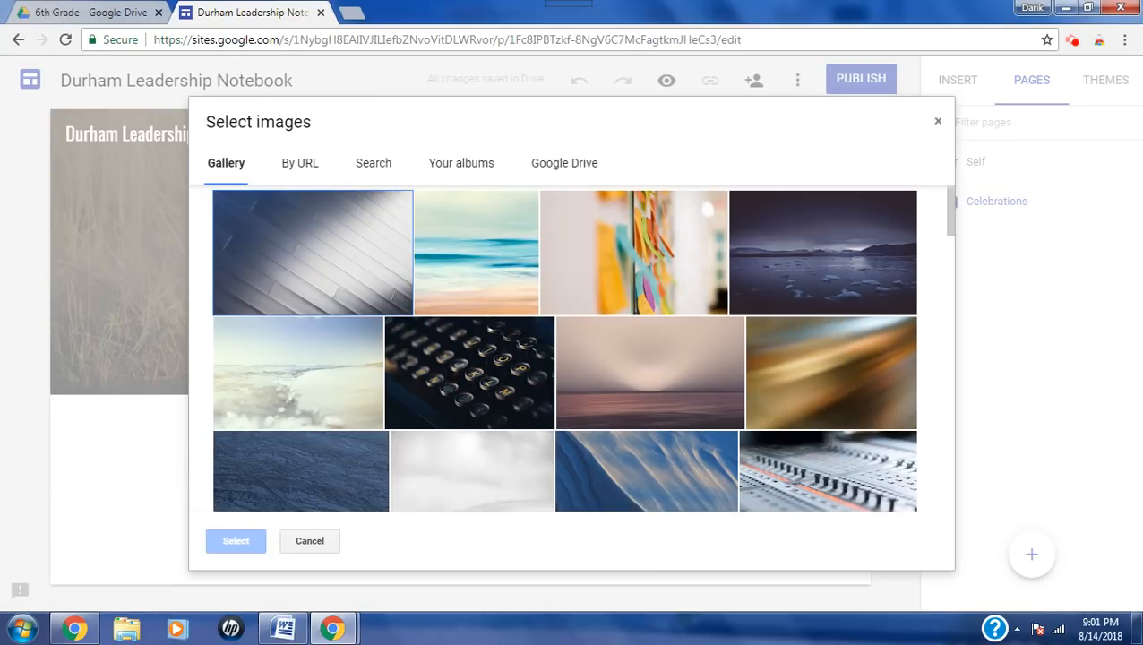
click(372, 163)
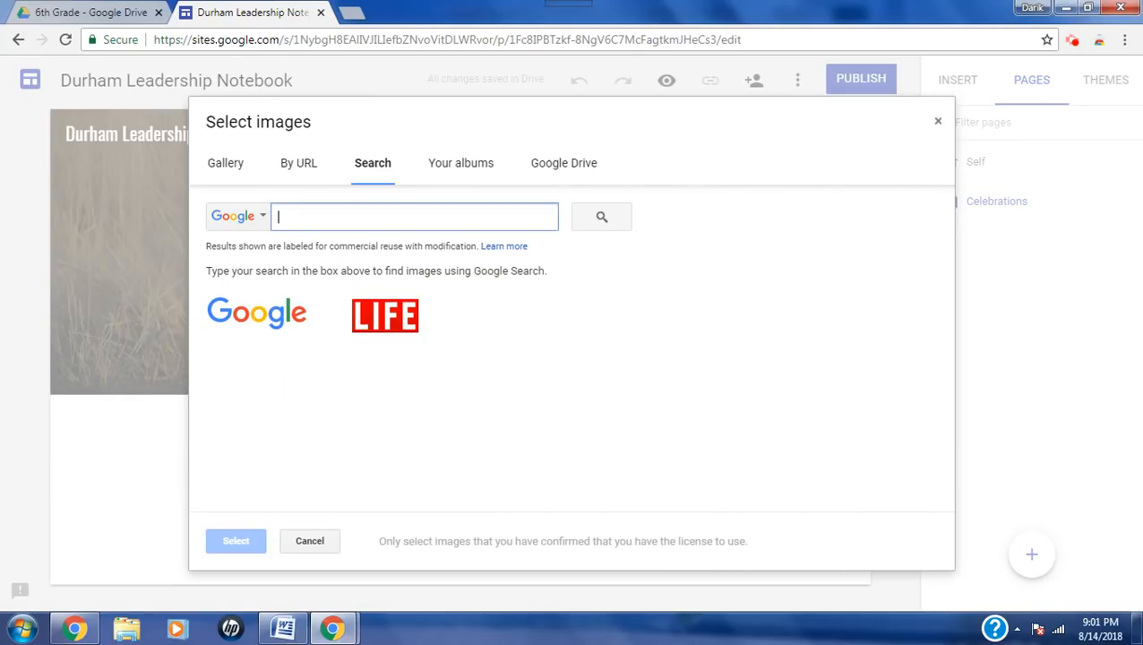
text(fireworks)
key(Return)
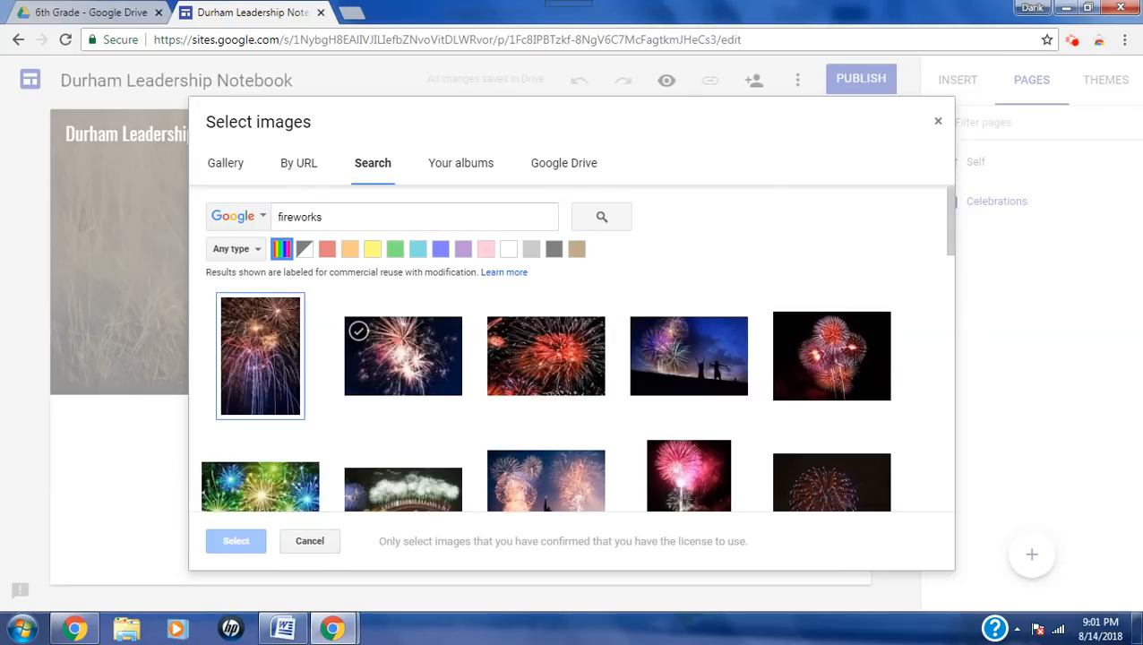
click(403, 356)
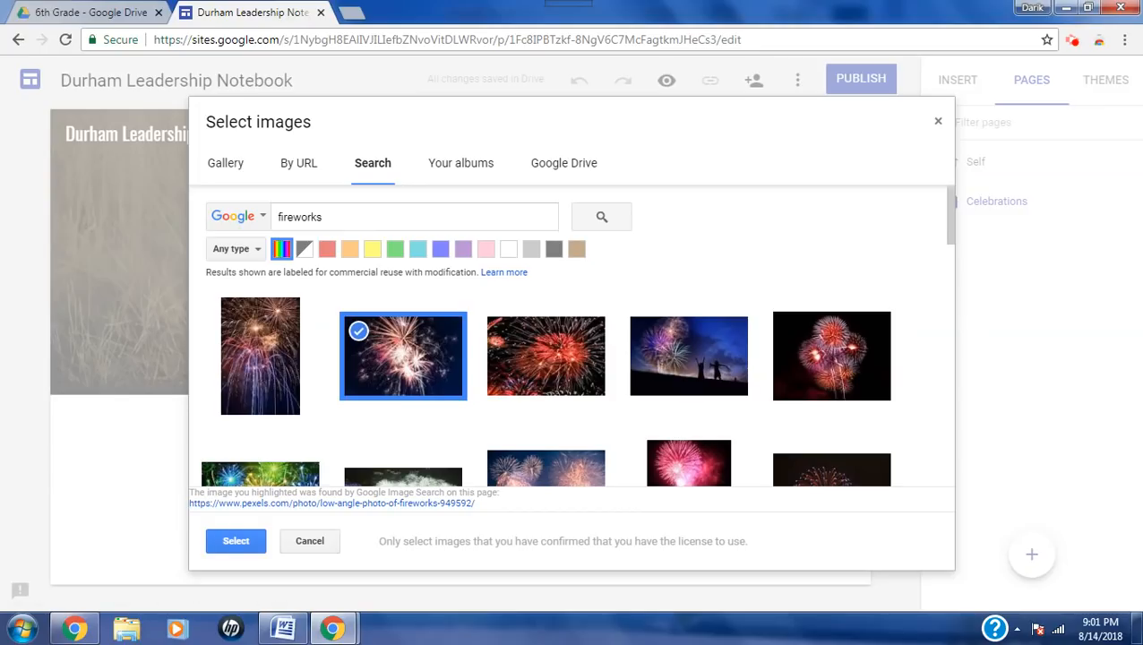
click(236, 541)
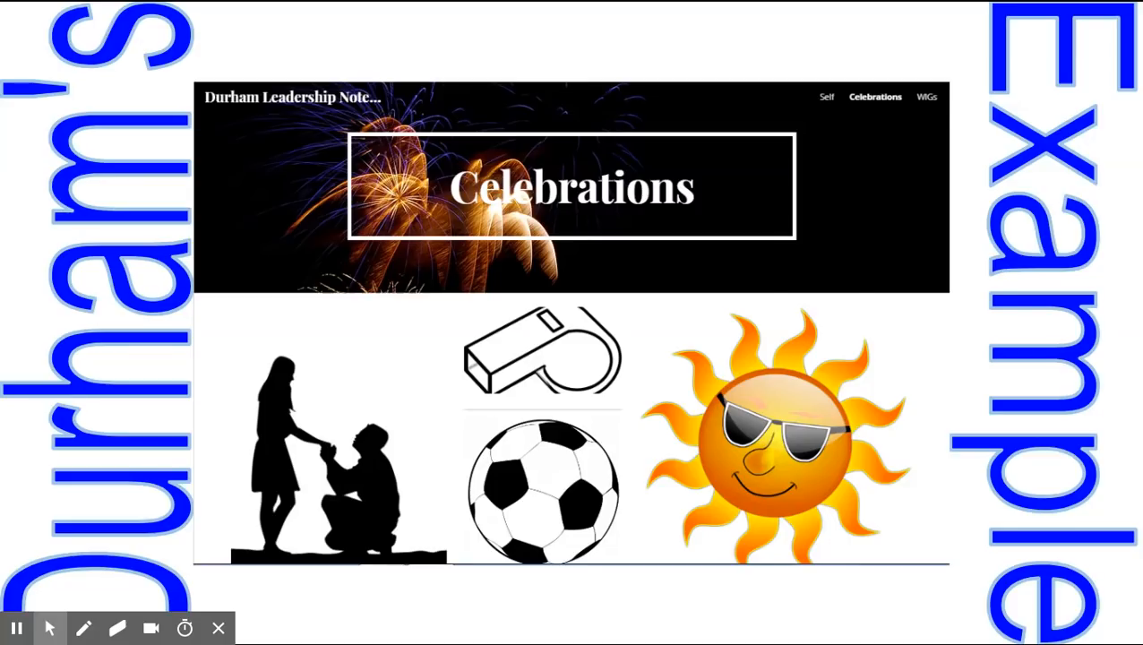
key(Right)
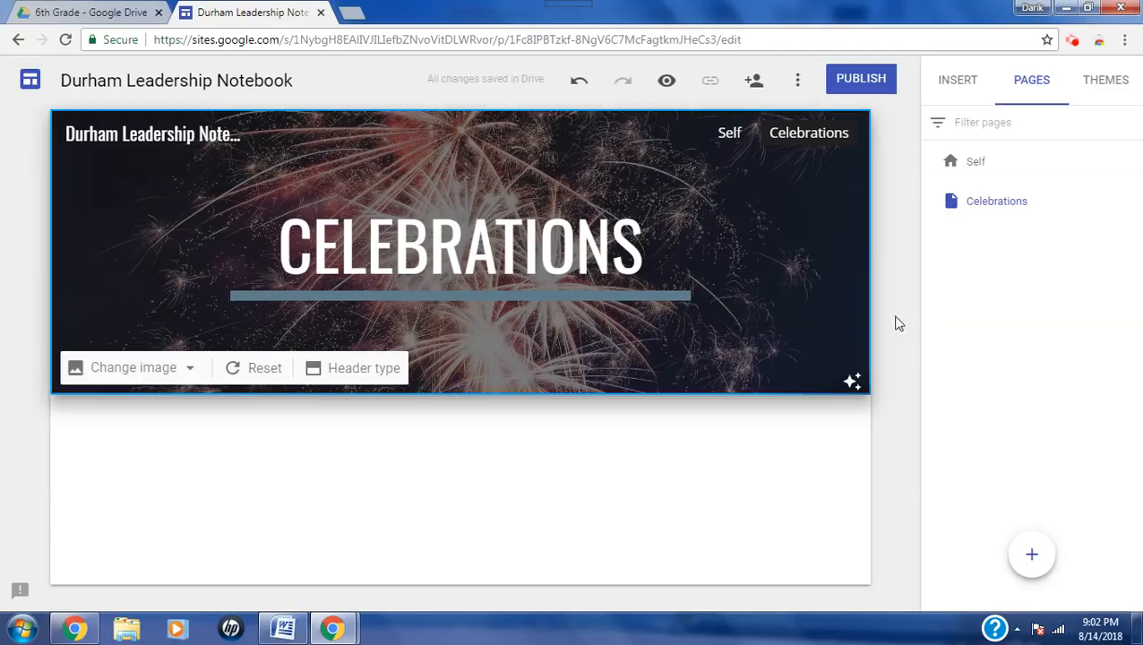
Step: Add a new page named "WIGs" and move it below Celebrations in the page order
mouse_move(1030, 558)
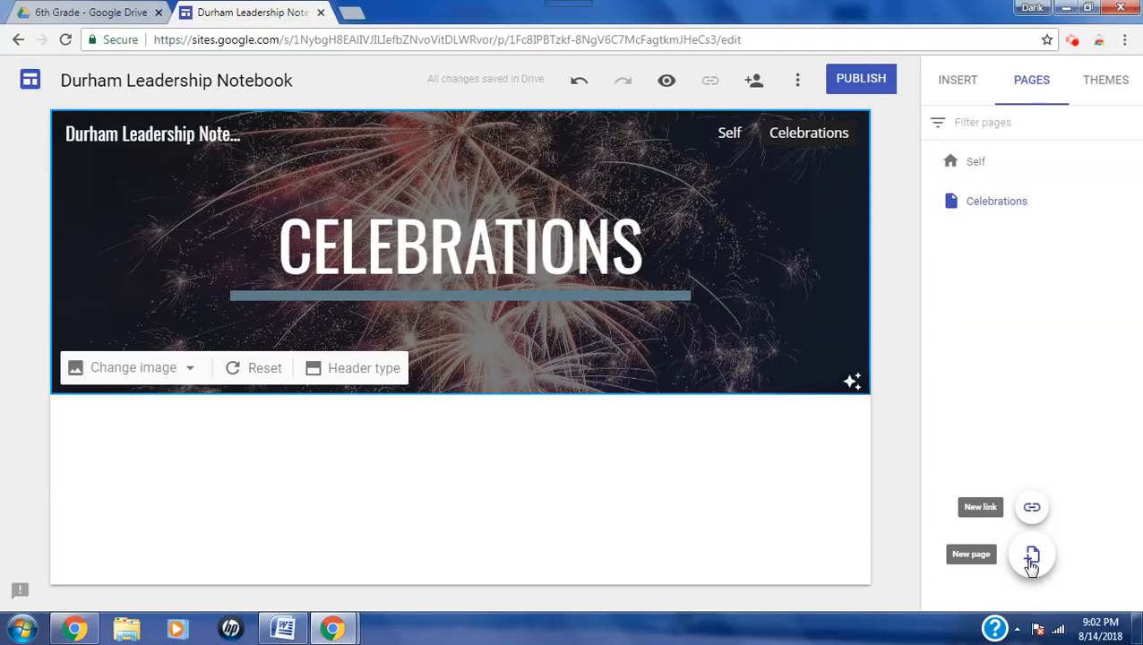
click(1032, 558)
text(WIGs)
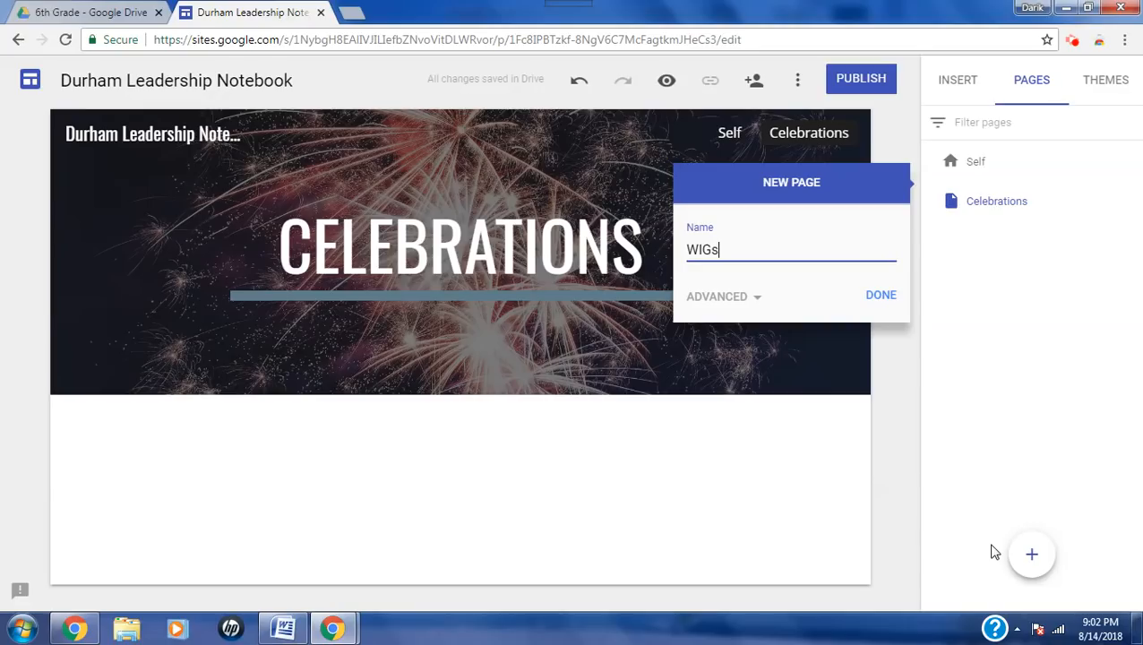
key(Return)
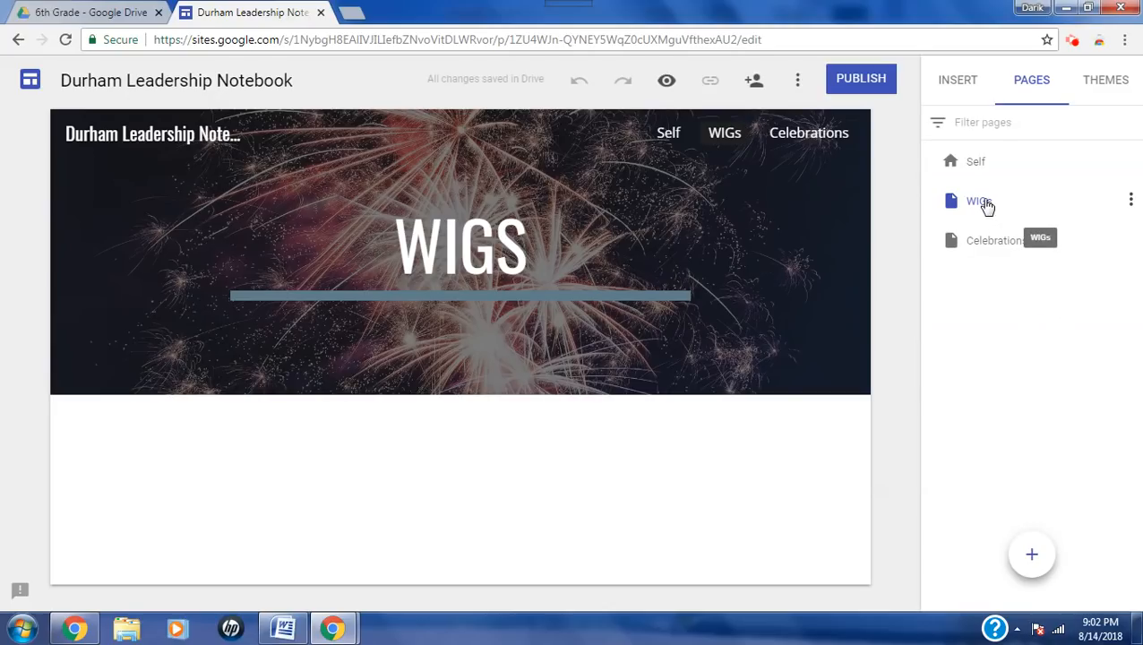
drag(987, 212, 991, 262)
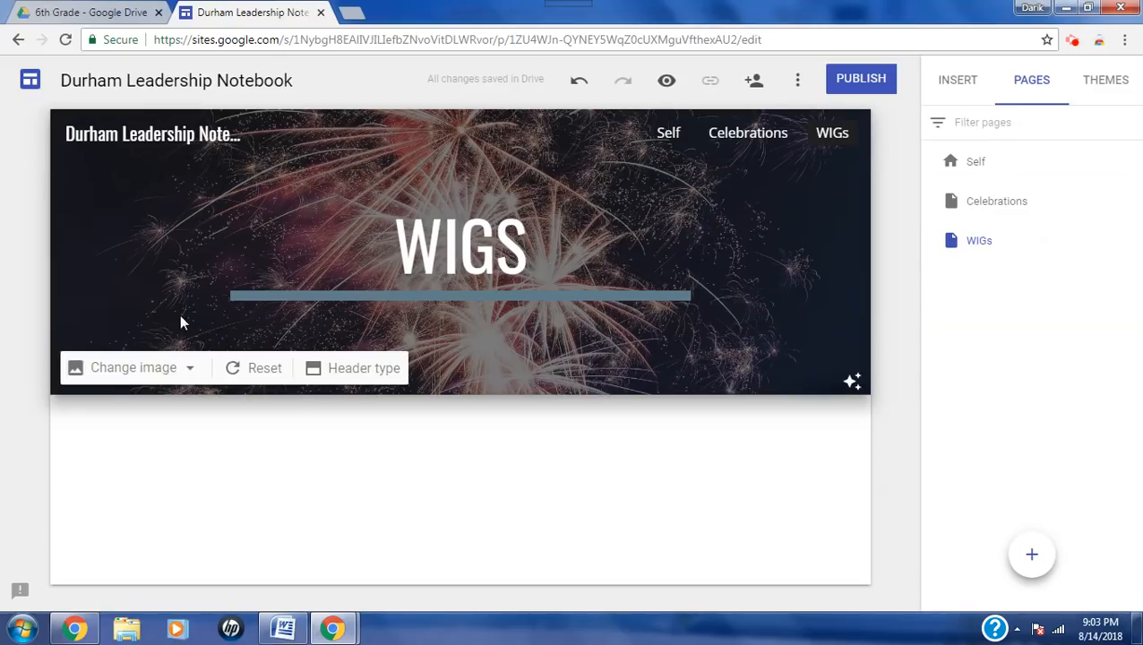
Step: Replace the WIGs header background with the fifth image, an empty soccer goal, from a Google image search for "goal"
click(170, 370)
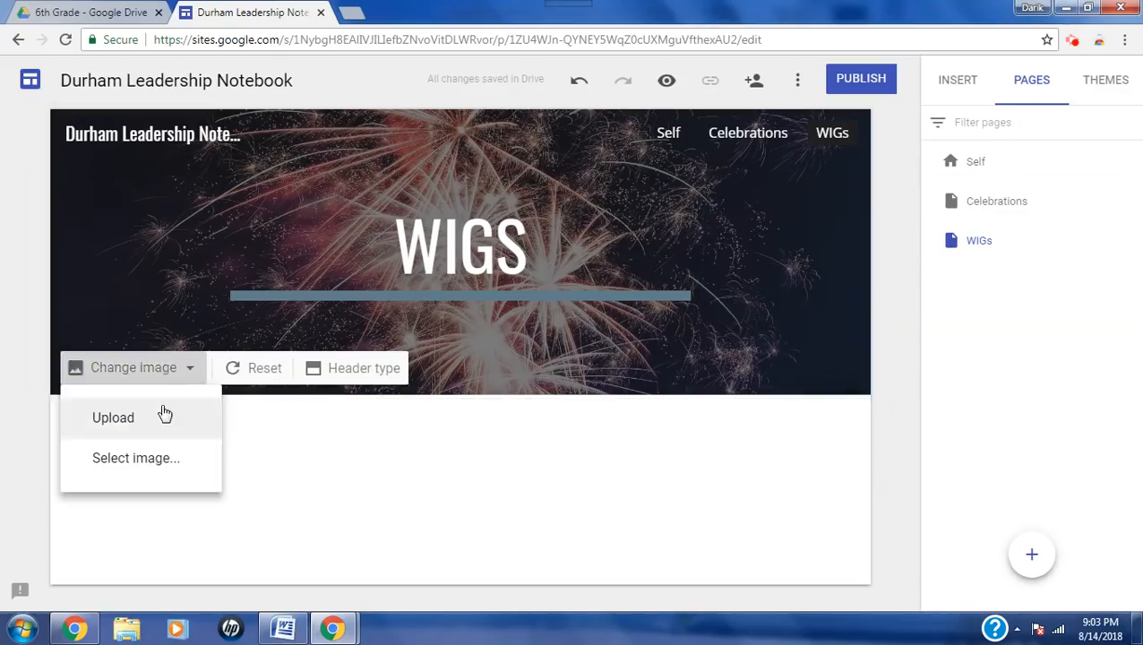
click(156, 462)
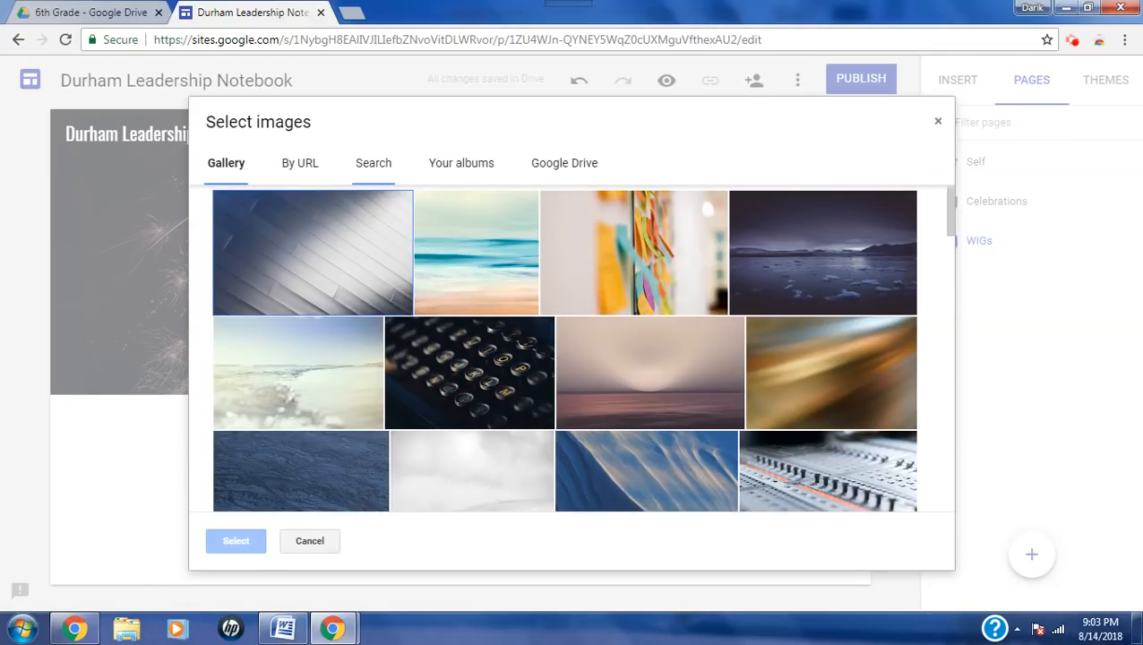
click(373, 163)
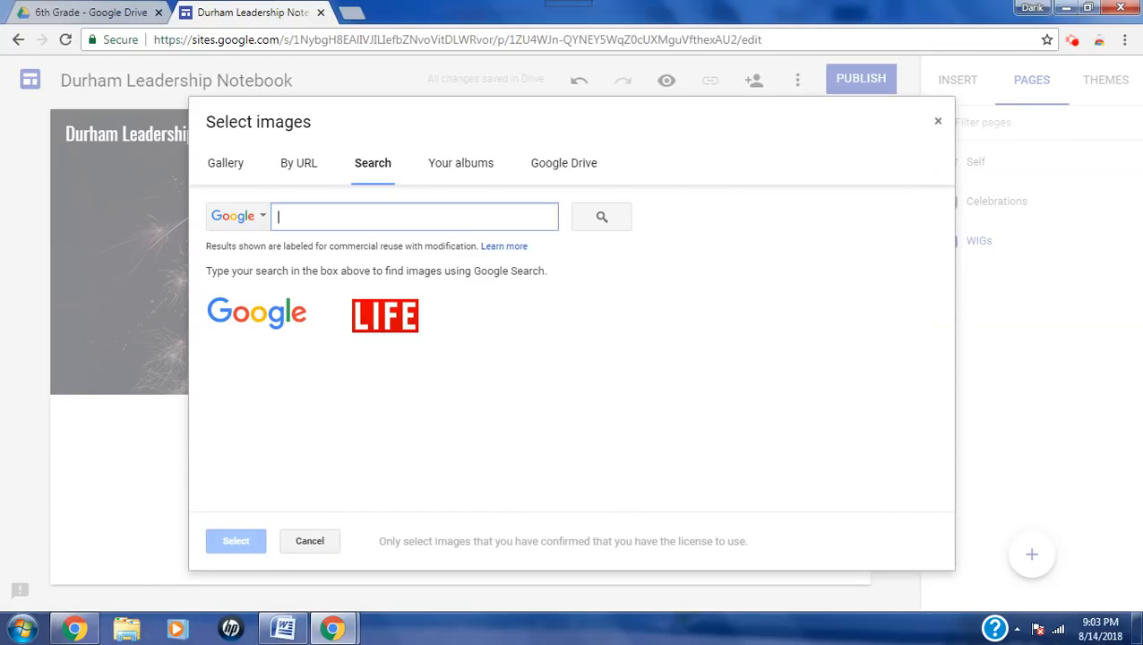
text(goal)
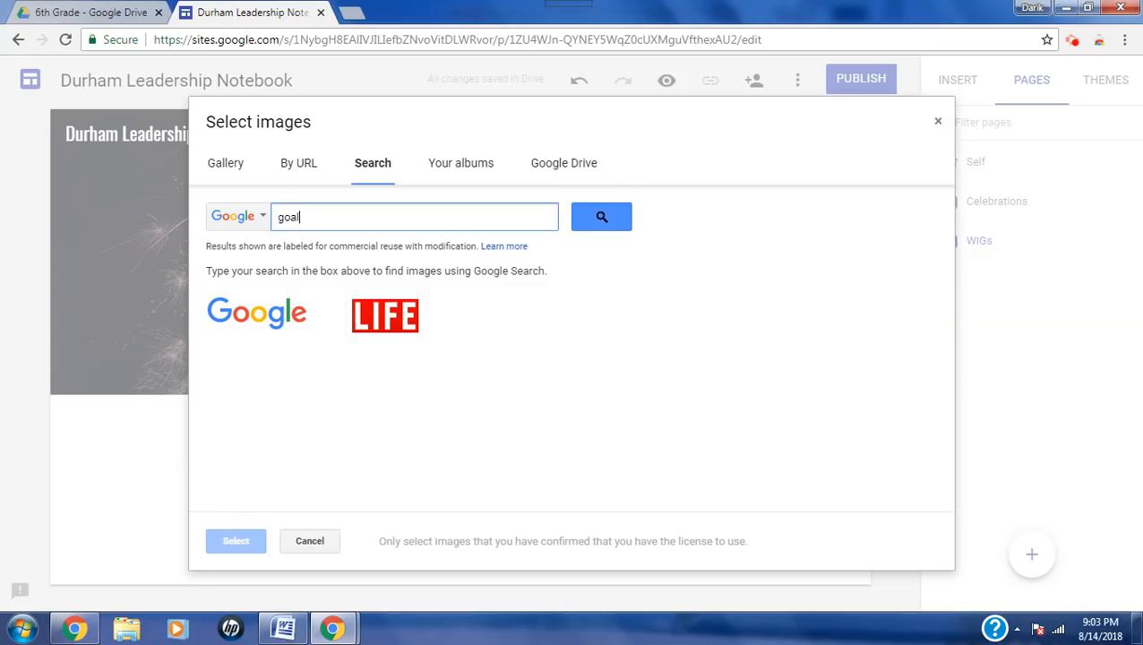
key(Return)
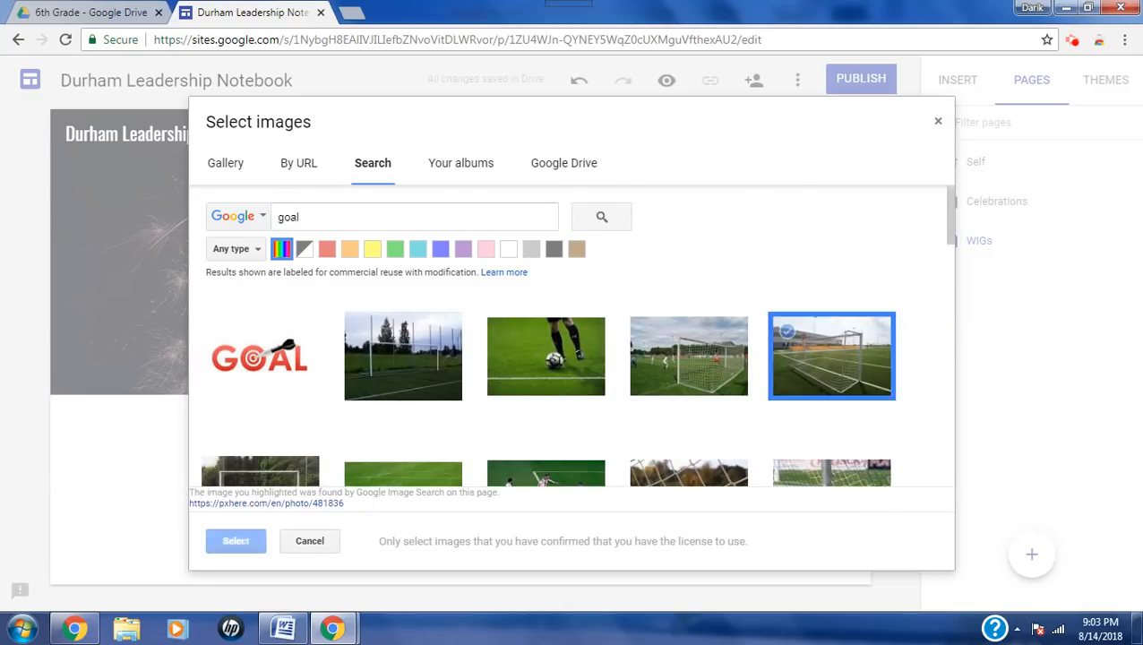
click(831, 356)
click(236, 541)
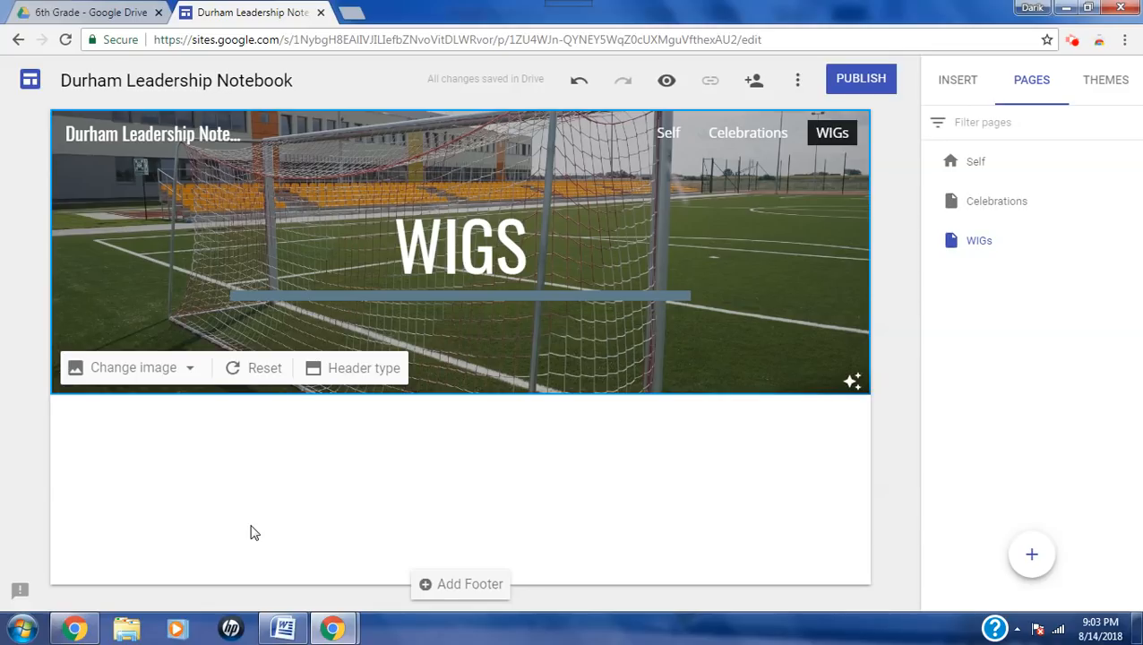
Step: View the Celebrations page and return to the Self page through the site's navigation links
click(750, 135)
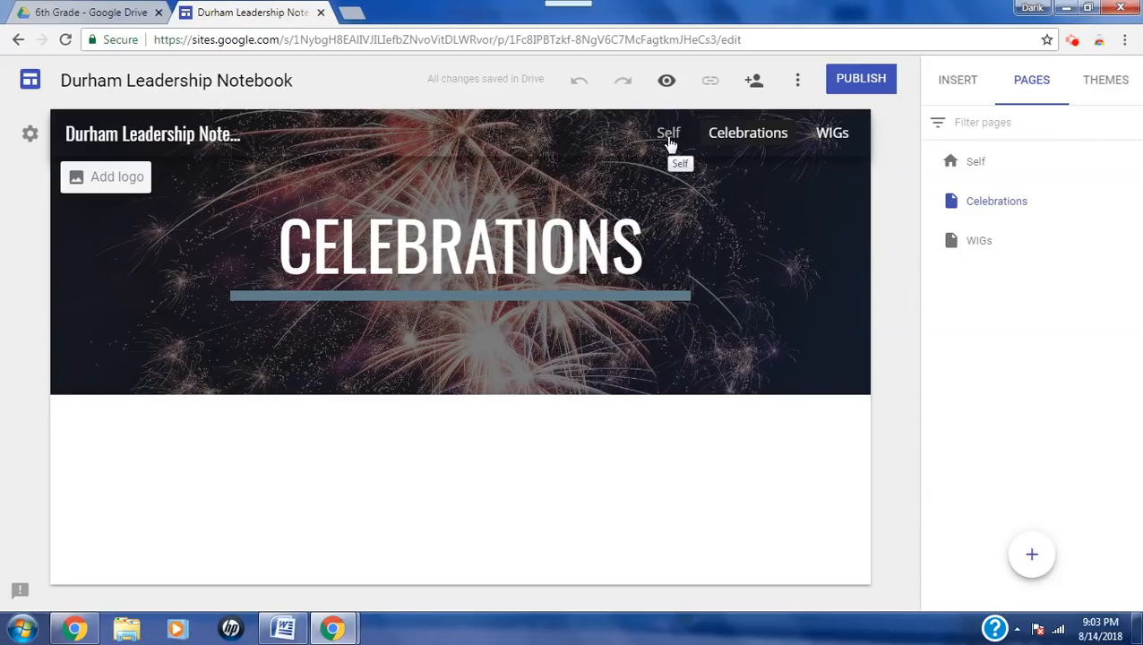
click(668, 136)
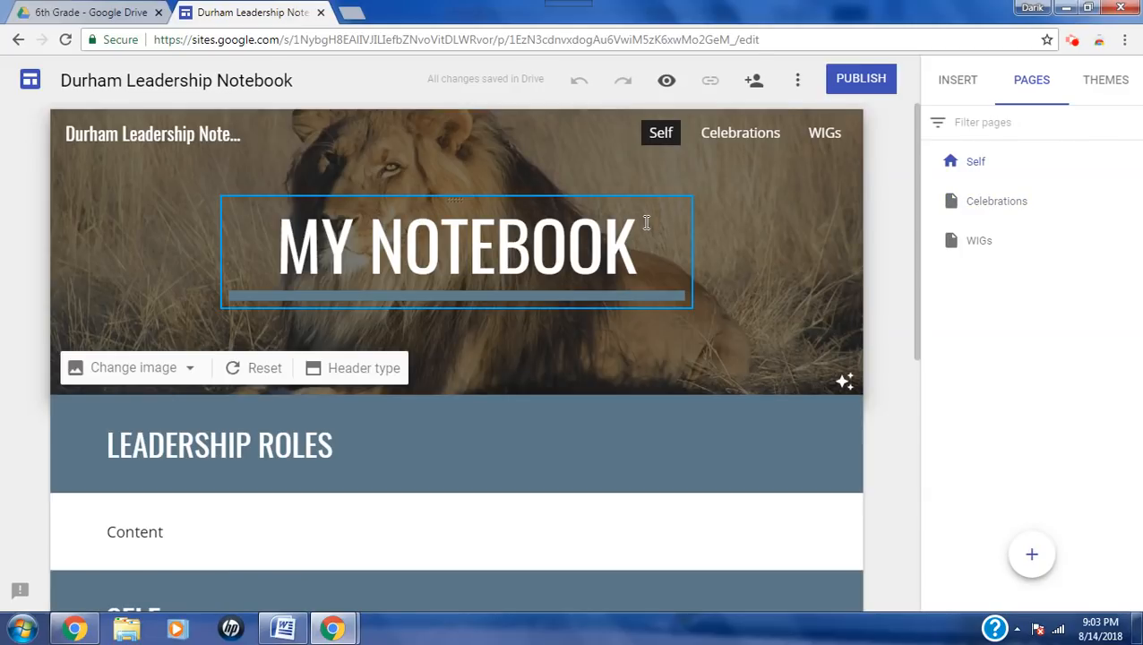